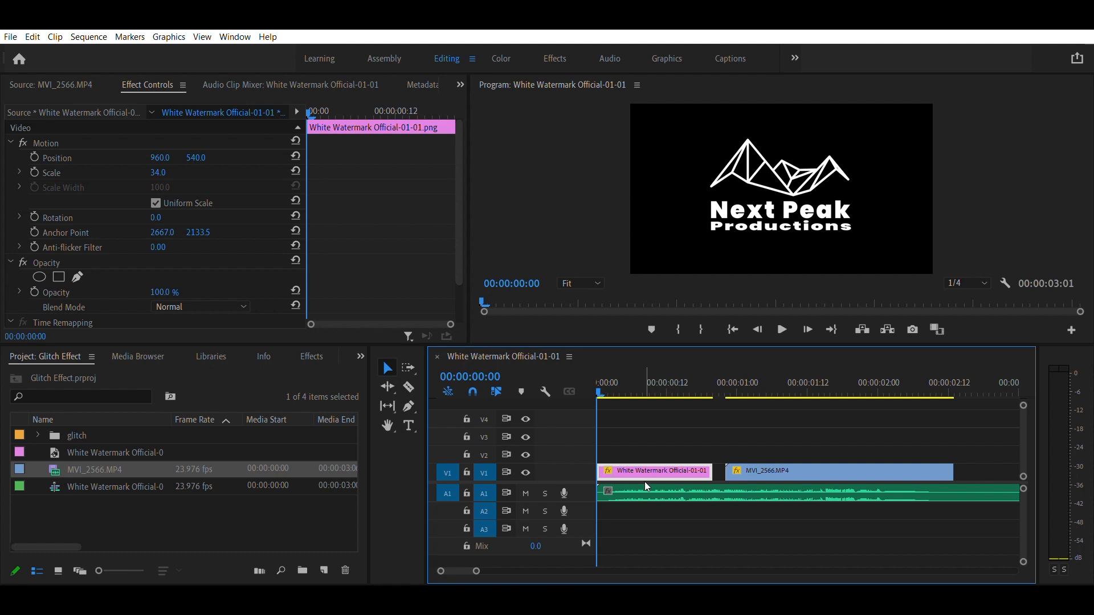
Play back the logo clip and park the playhead at 00:00:00:01
key(space)
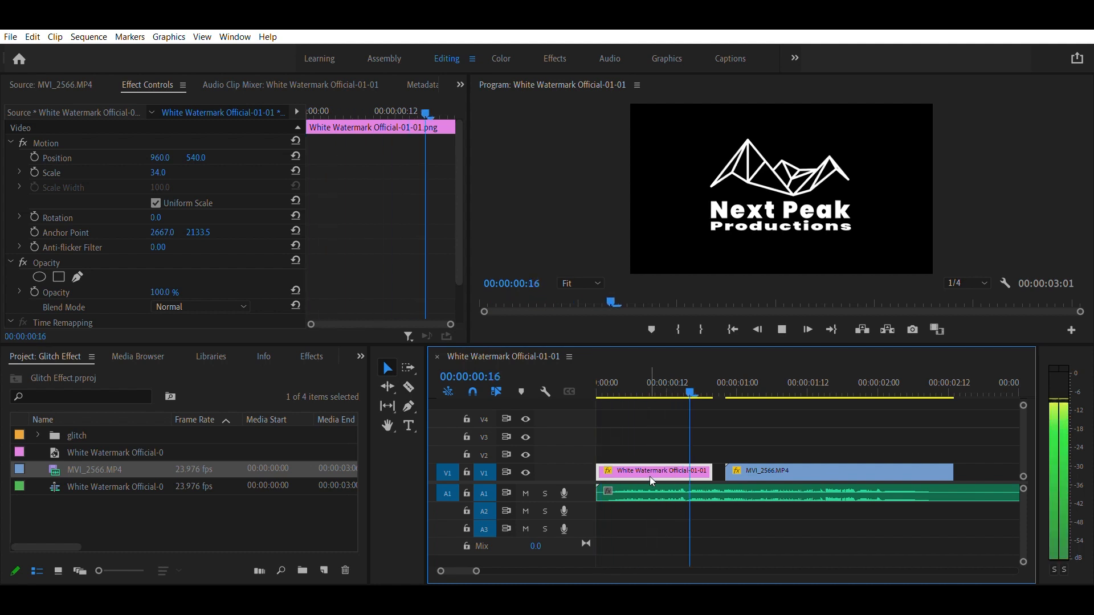
click(630, 386)
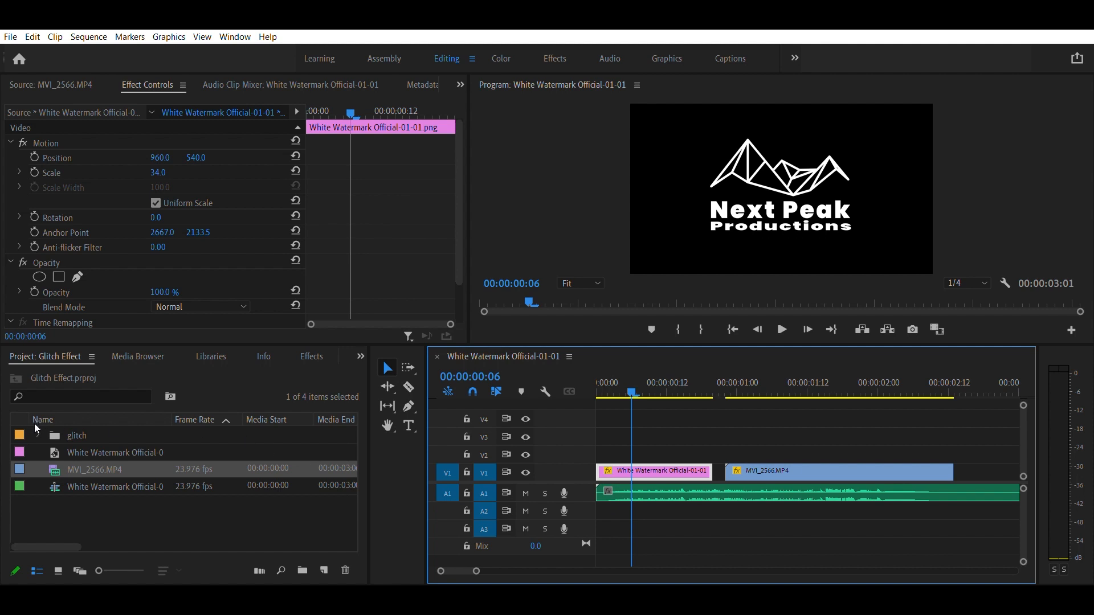
key(Left)
key(Left)
key(Left)
key(Left)
key(Left)
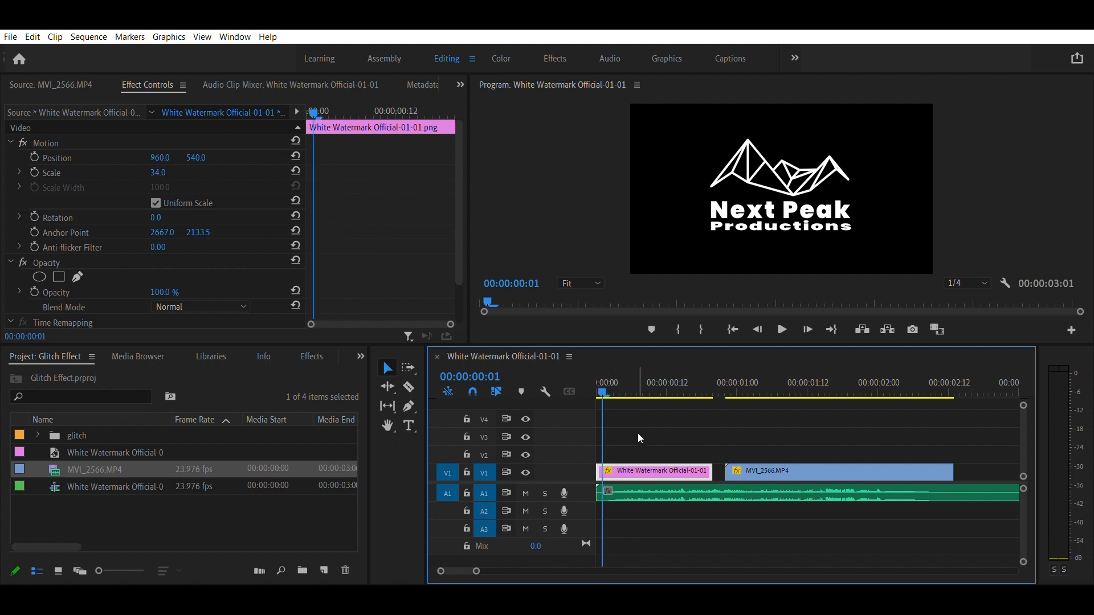
Duplicate the logo clip and the MVI_2566.MP4 clip on V1 onto tracks V2, V3 and V4
drag(654, 442, 779, 433)
drag(780, 470, 775, 411)
click(980, 408)
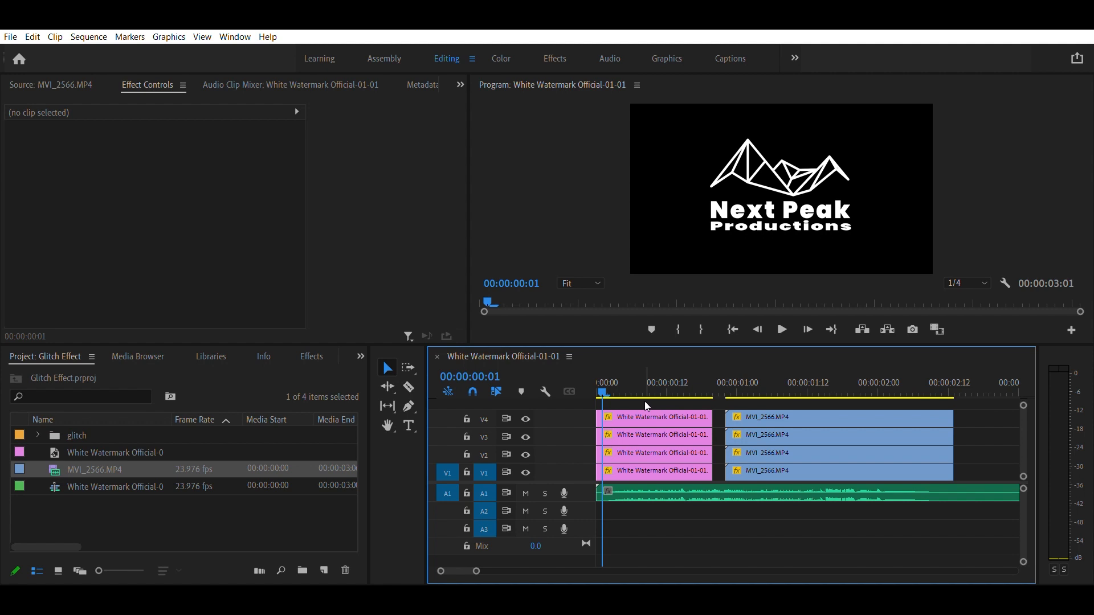
Trim the three logo copies on V2, V3 and V4 so they start at 00:00:00:05 and end at about 00:00:00:18
drag(605, 381, 633, 433)
drag(605, 451, 626, 453)
drag(712, 407, 708, 448)
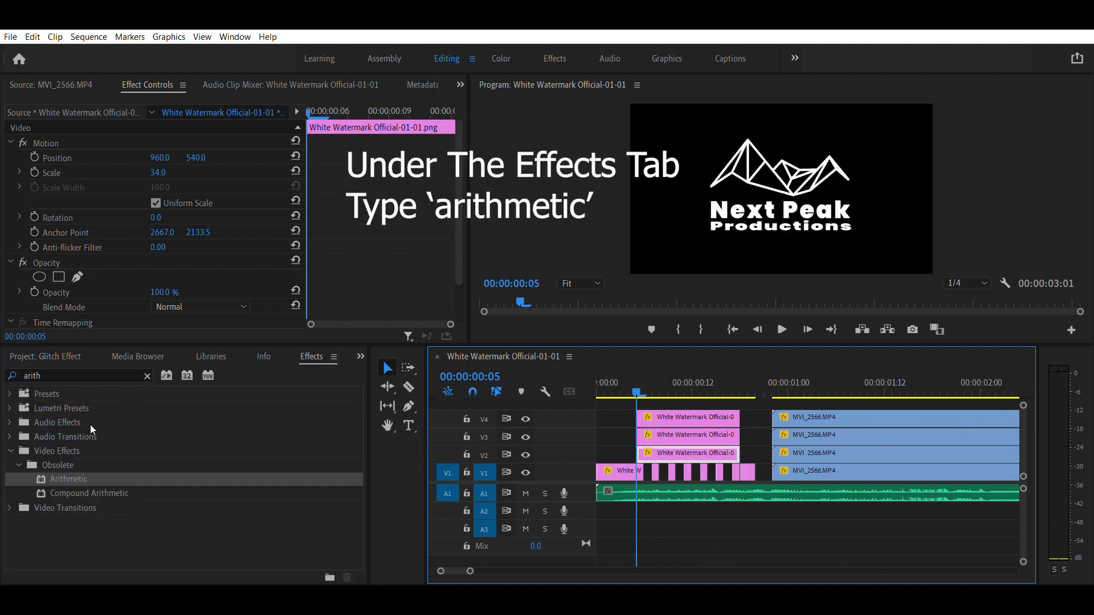
Apply the Arithmetic video effect to the three logo copies on V2, V3 and V4
click(84, 466)
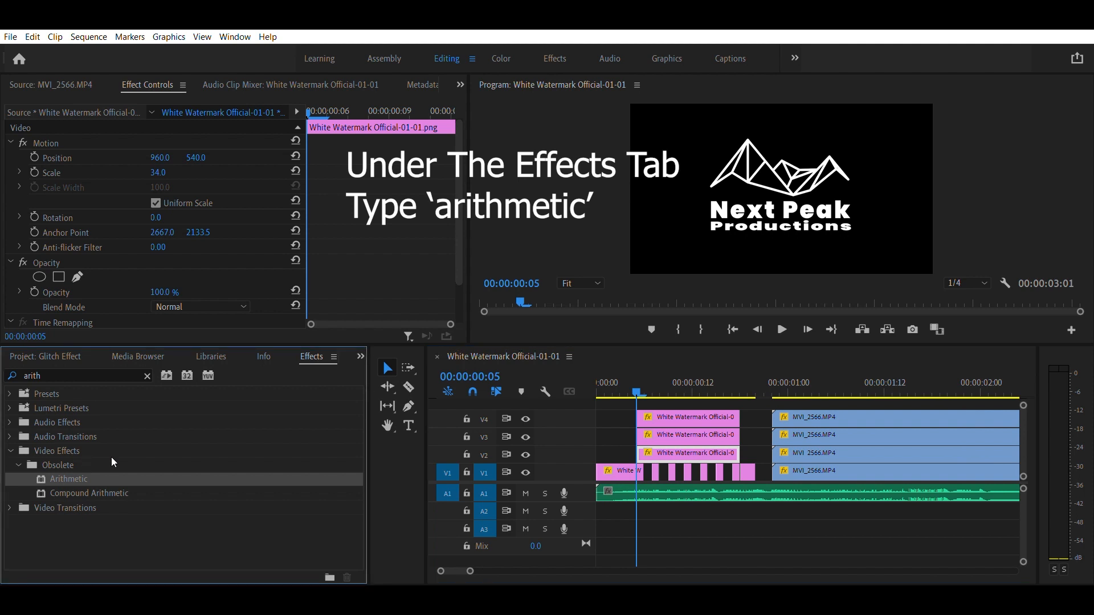
drag(611, 404, 662, 439)
drag(97, 478, 678, 437)
With the playhead at 00:00:00:07, set the V2 logo copy's Arithmetic operator to Max and its blue value to 255
click(657, 392)
click(672, 453)
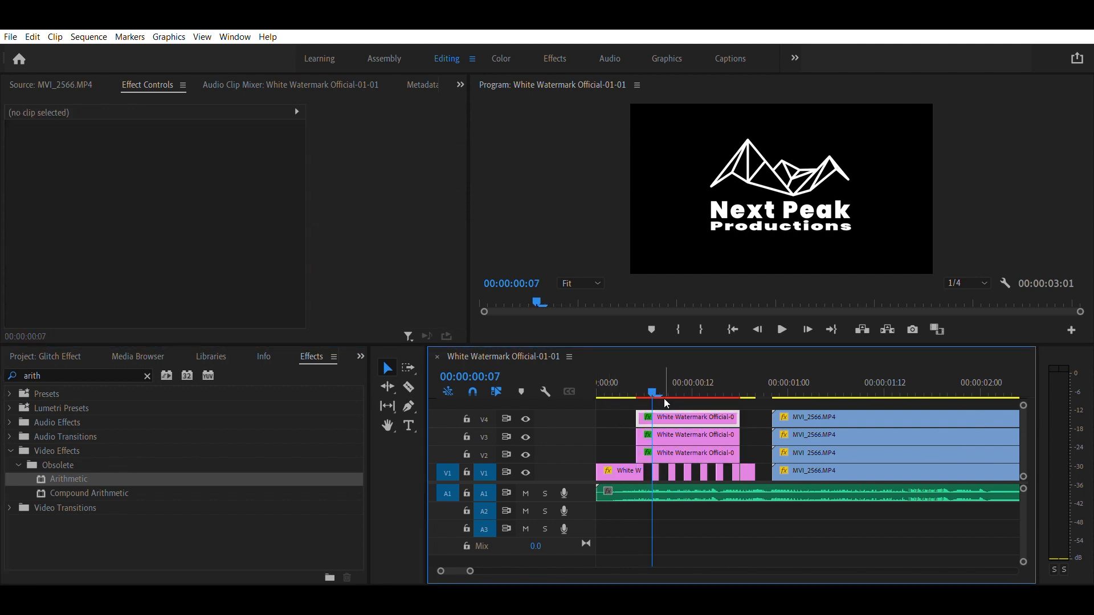
scroll(457, 190, down, 5)
scroll(450, 309, down, 1)
click(199, 229)
click(189, 316)
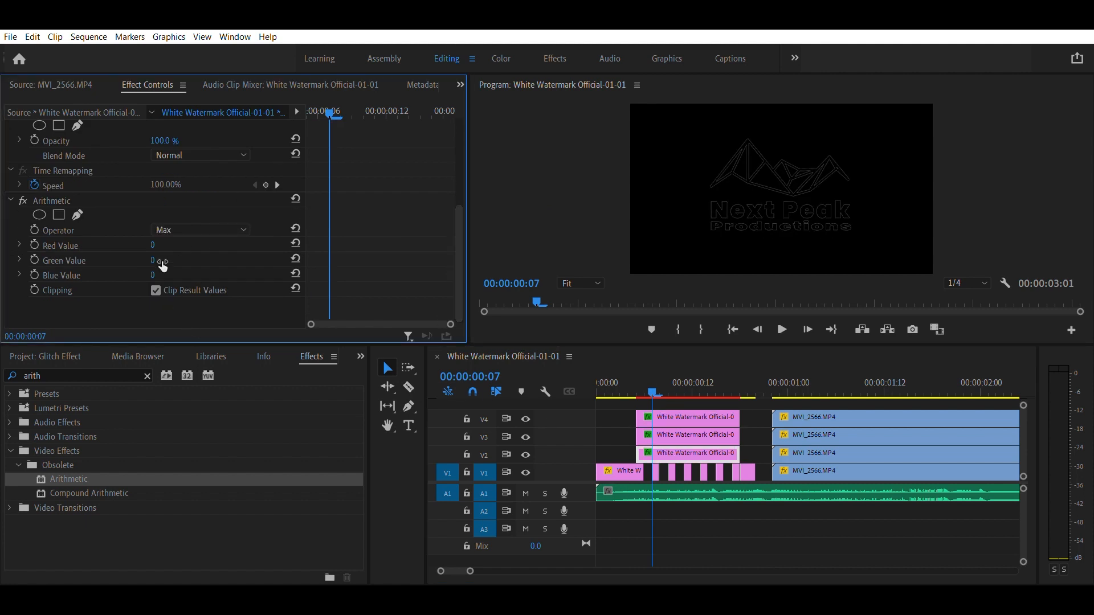
Set the Arithmetic operator to Max on the V3 copy with green value 255 and on the V4 copy with red value 254
click(689, 435)
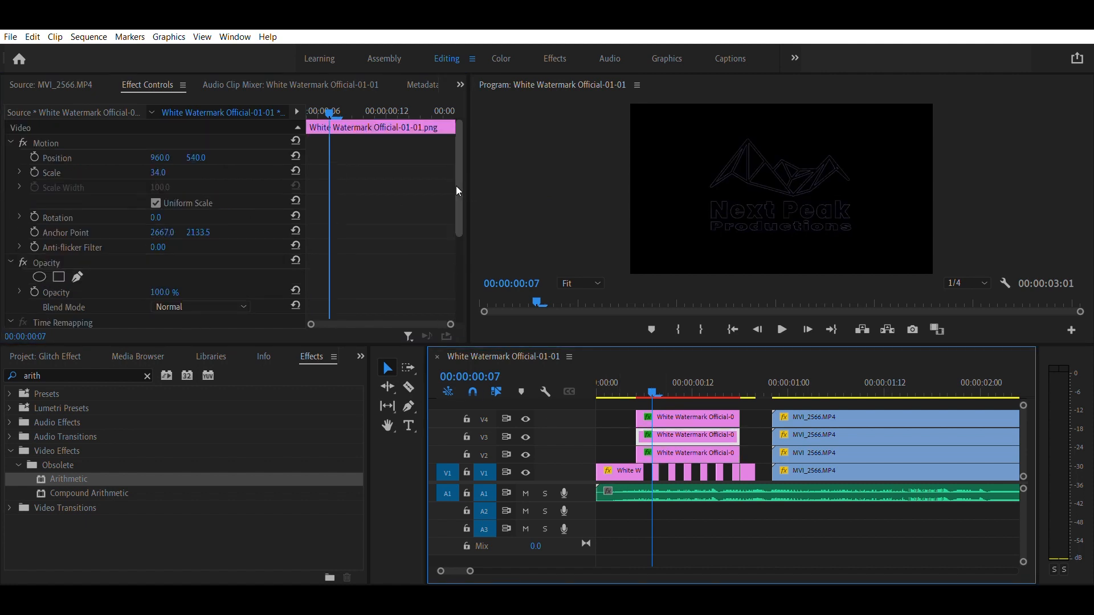
drag(456, 186, 455, 272)
drag(153, 261, 236, 262)
click(688, 417)
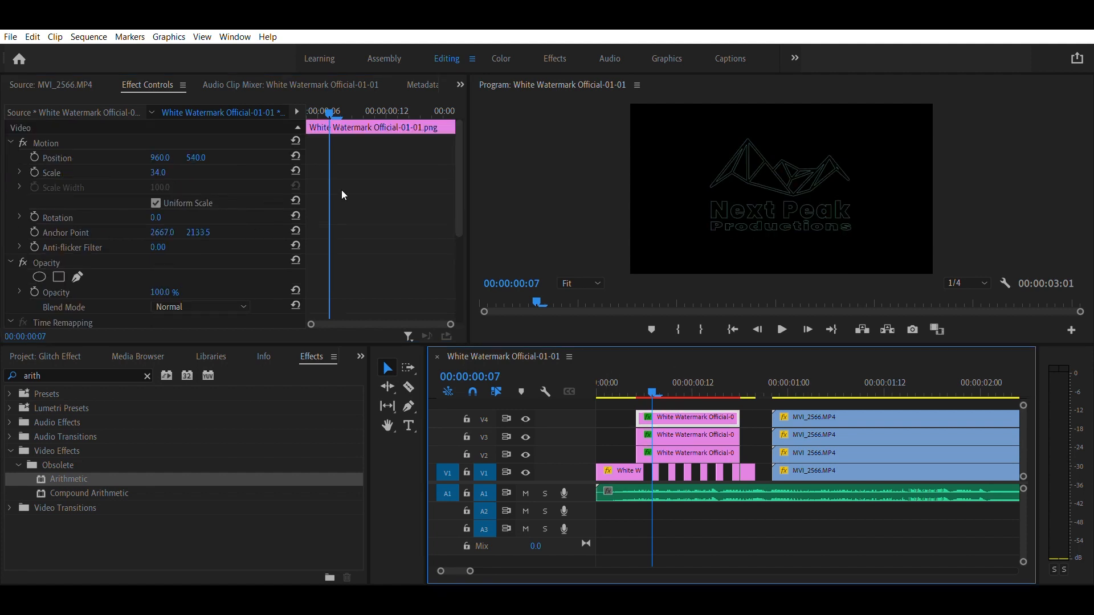
drag(461, 182, 439, 309)
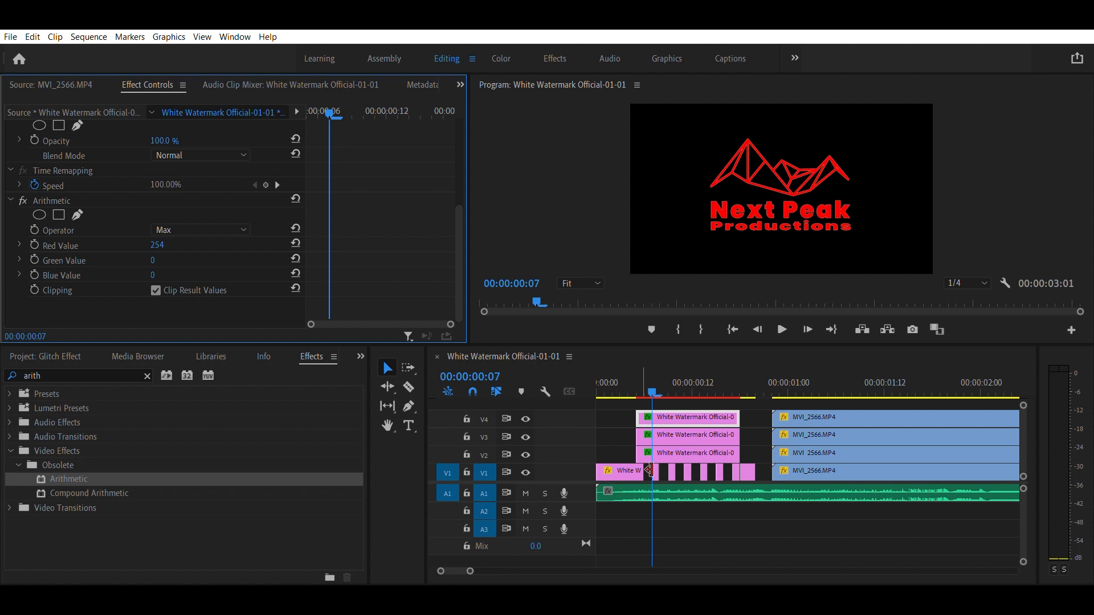
Razor the logo copies on V2, V3 and V4 at every segment boundary of the cut logo clip on V1
drag(471, 570, 458, 570)
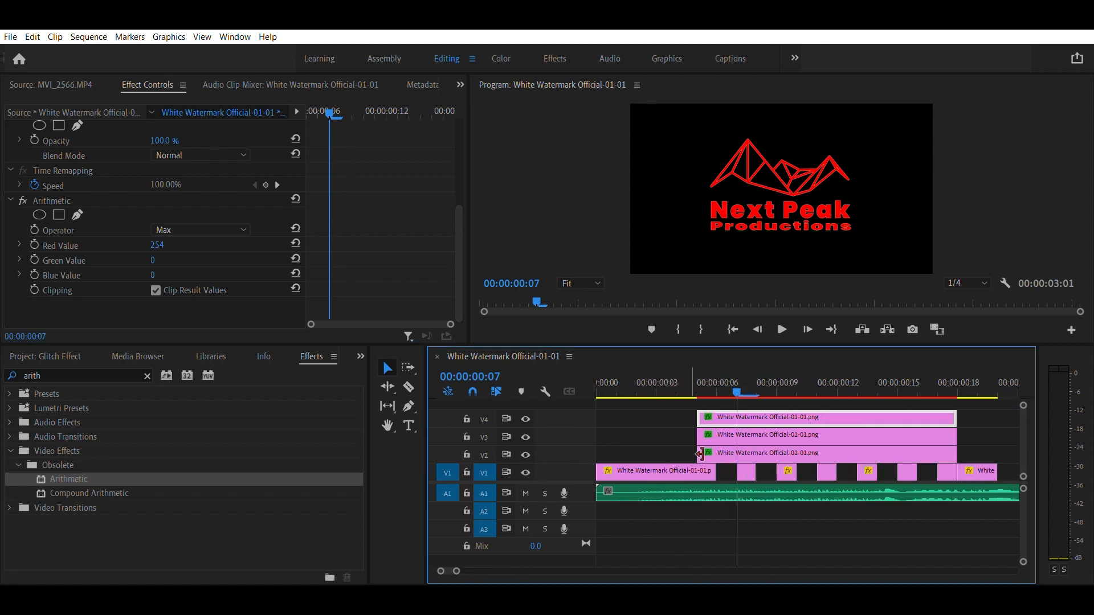
click(717, 380)
click(409, 386)
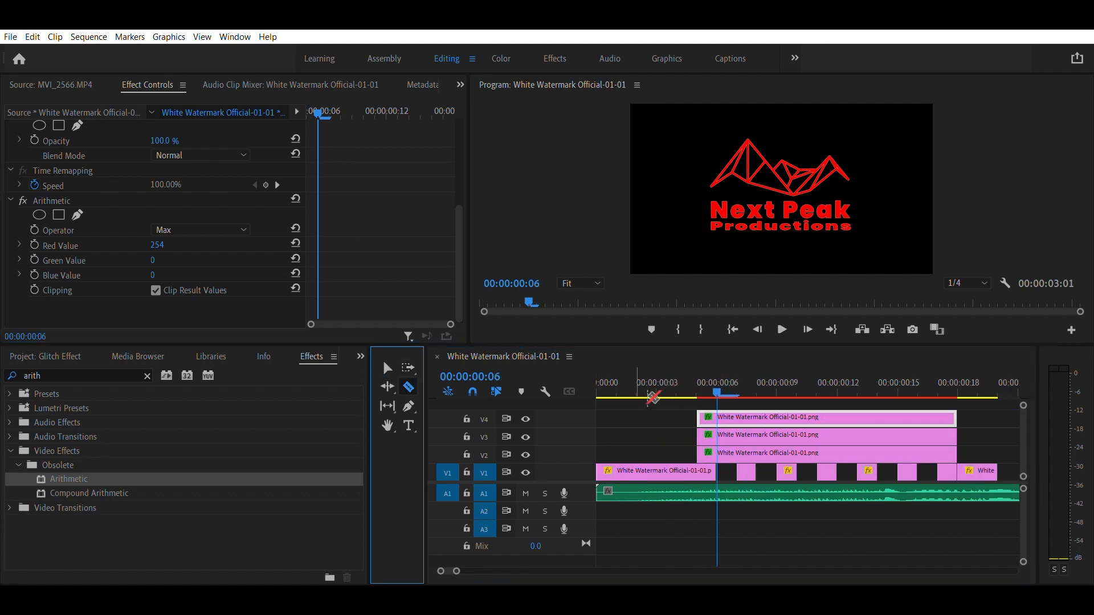
click(717, 416)
click(736, 417)
click(718, 434)
click(717, 451)
click(734, 434)
click(736, 452)
click(756, 452)
click(756, 434)
click(756, 417)
click(775, 416)
click(775, 434)
click(775, 453)
click(796, 417)
click(817, 417)
click(796, 434)
click(817, 434)
click(796, 452)
click(837, 452)
click(838, 434)
click(838, 416)
click(858, 416)
click(858, 434)
click(857, 452)
click(878, 416)
click(898, 434)
click(919, 452)
click(938, 434)
Delete the V2, V3 and V4 logo pieces that lie above the gaps in V1, leaving seven separate stacks
click(387, 367)
drag(742, 404, 765, 458)
key(Delete)
key(Delete)
drag(810, 403, 805, 459)
key(Delete)
drag(851, 403, 844, 459)
key(Delete)
drag(890, 404, 884, 458)
key(Delete)
drag(932, 403, 929, 460)
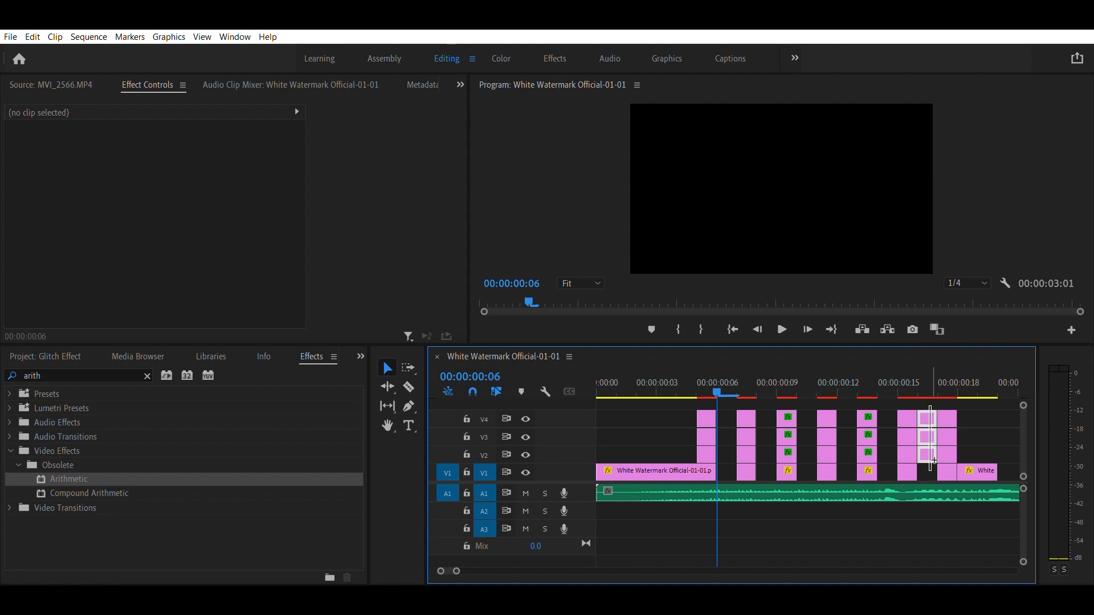
key(Delete)
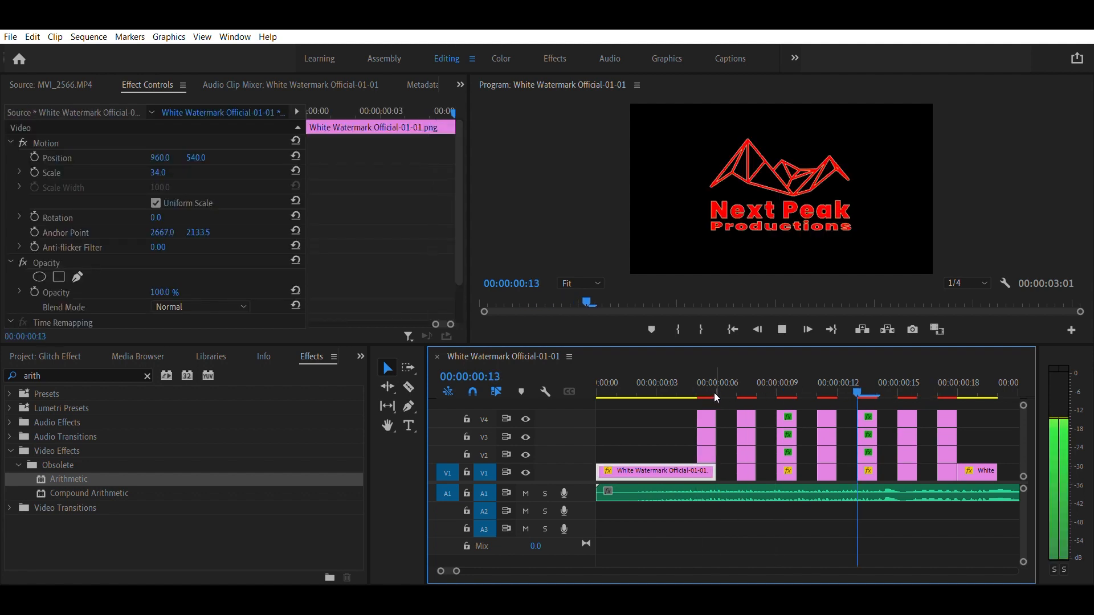
Play back the cut stacks and check the Arithmetic settings of the first V4 segment at 00:00:00:05
key(space)
mouse_move(717, 392)
mouse_down()
mouse_move(743, 374)
mouse_move(961, 364)
mouse_move(703, 404)
mouse_up()
click(706, 418)
scroll(176, 237, down, 5)
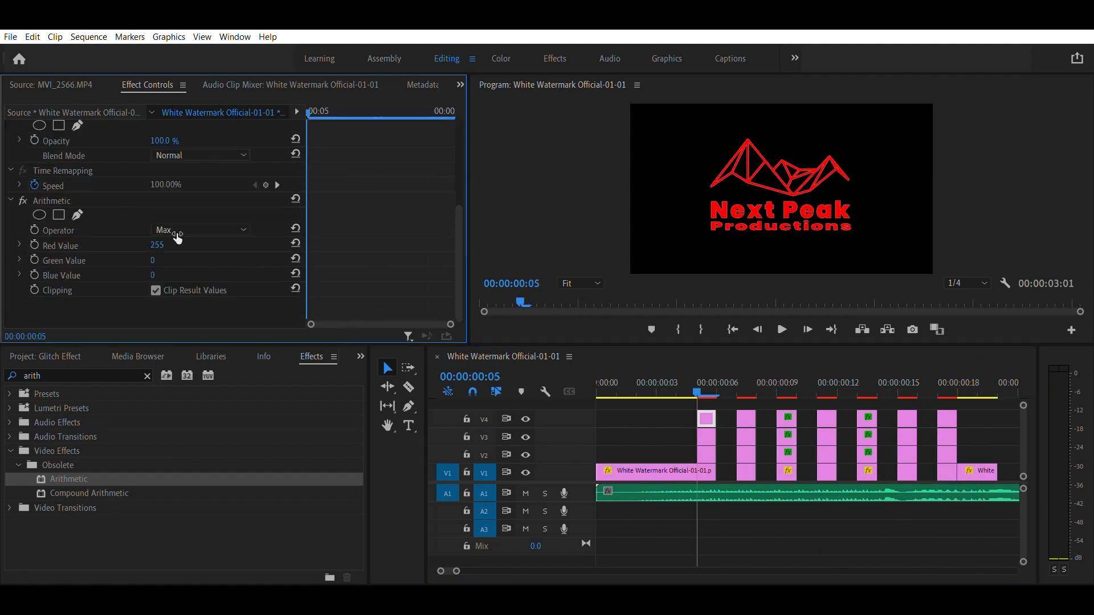
click(708, 416)
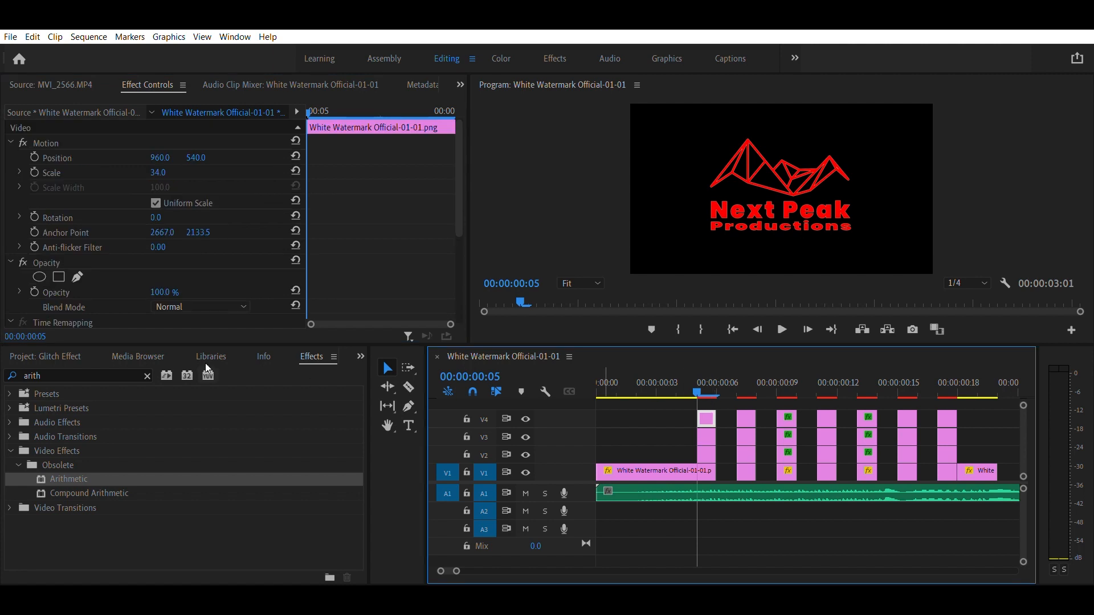
Search the effects for "gau" and apply Gaussian Blur to the stack of logo segments at 00:00:00:09
click(145, 374)
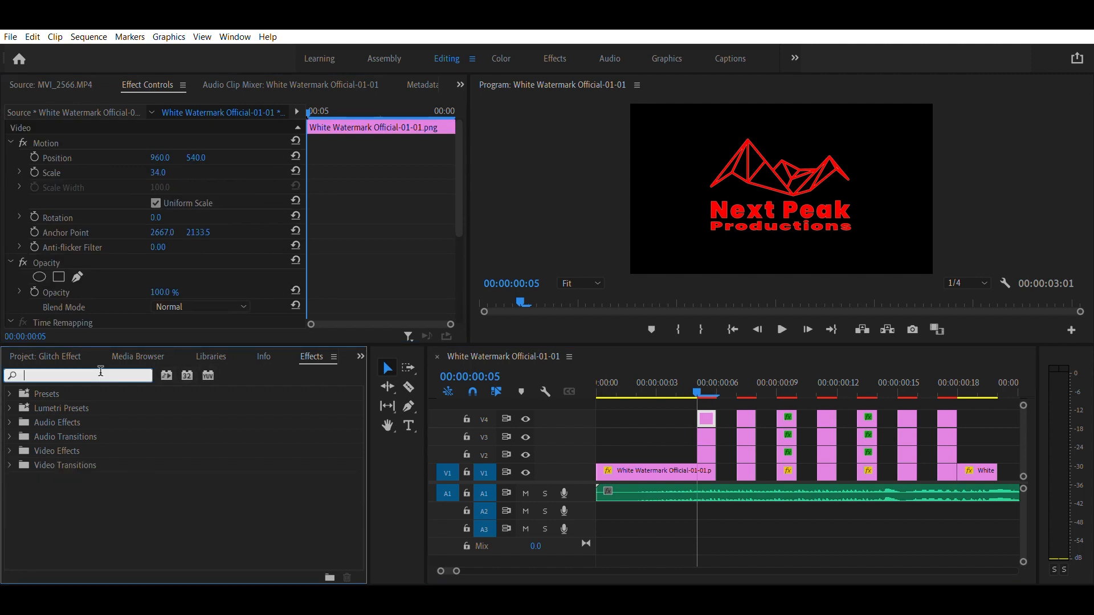
text(gau)
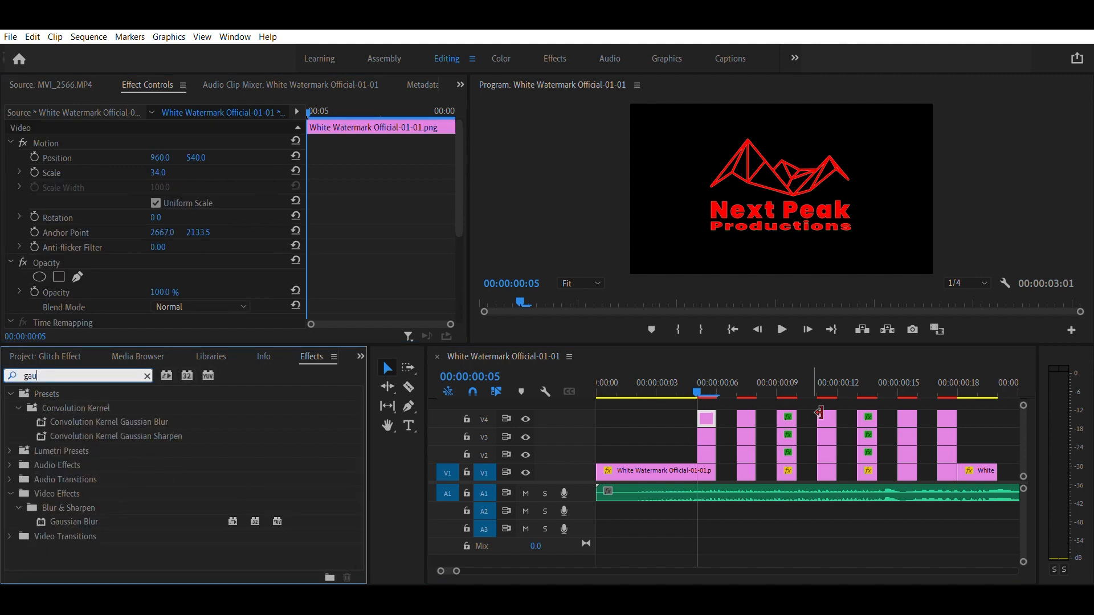
drag(770, 405, 797, 462)
click(94, 515)
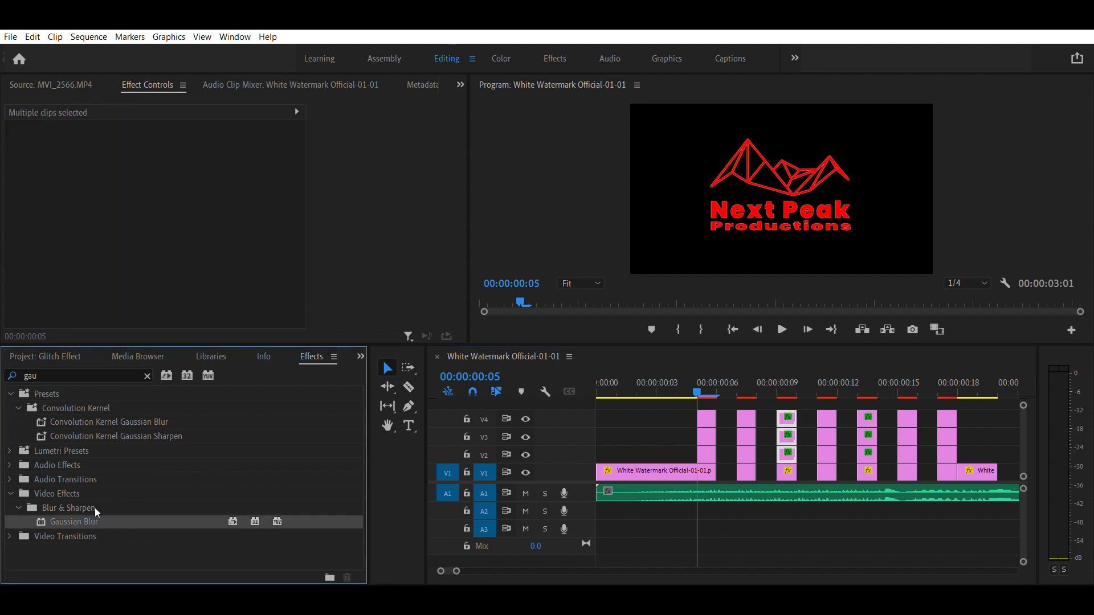
click(766, 398)
drag(730, 409, 753, 423)
drag(93, 518, 788, 478)
drag(93, 521, 785, 467)
Apply Gaussian Blur to segments in the stacks at frames 11, 13, 15 and 17 and to the first V3 segment
drag(841, 403, 808, 475)
drag(93, 521, 826, 420)
click(908, 418)
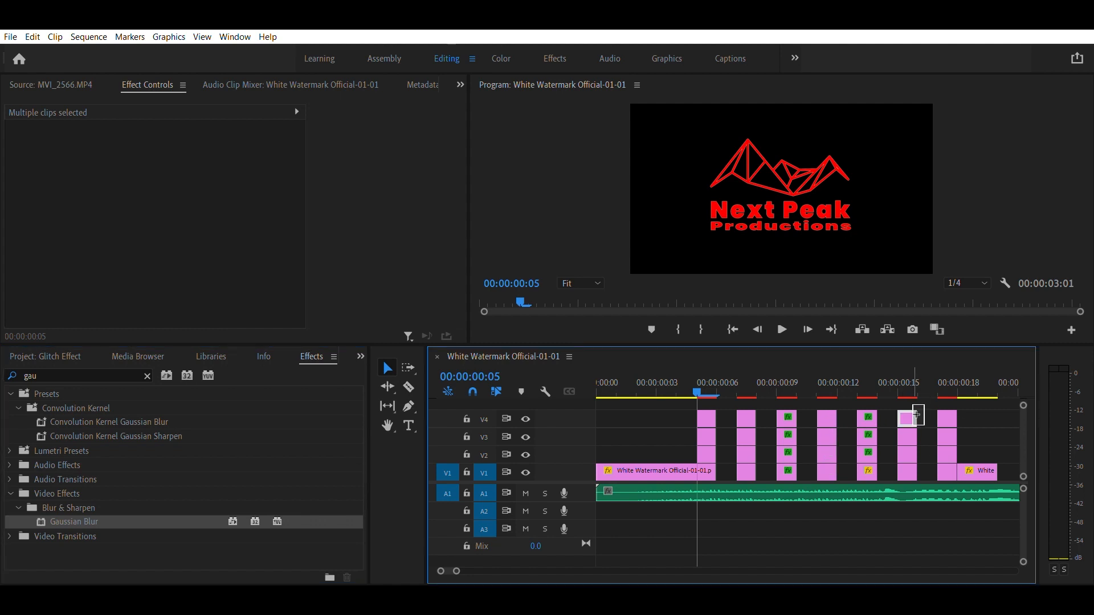
drag(84, 509, 866, 428)
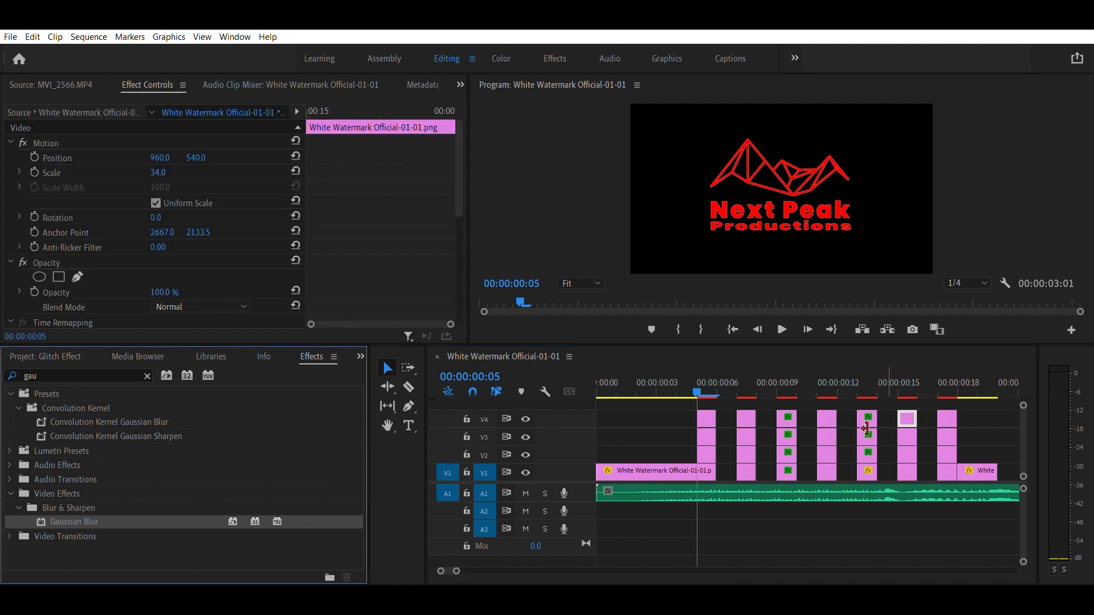
drag(946, 497, 946, 471)
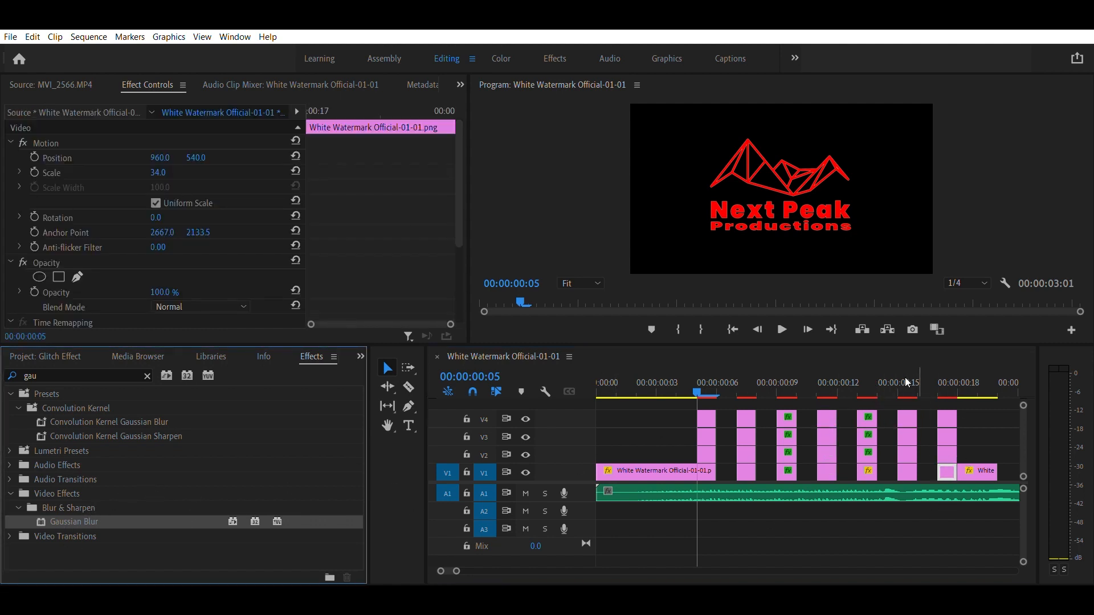
drag(74, 521, 705, 437)
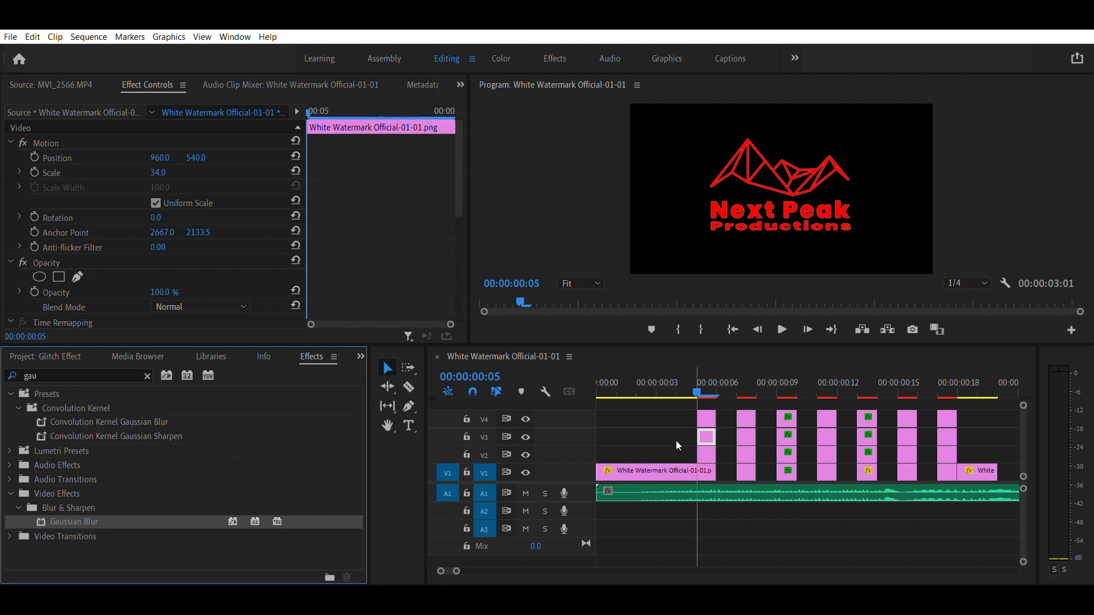
Set the first V4 segment's opacity to 47% and rotation to -19°, and adjust its scale and position
drag(787, 381, 701, 377)
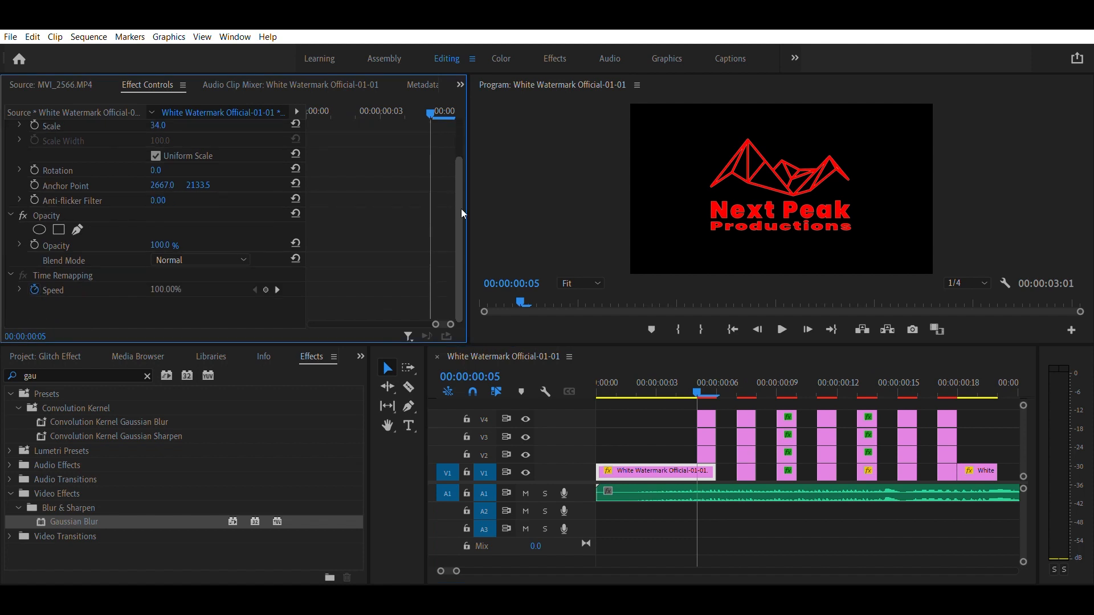
click(707, 419)
scroll(268, 227, down, 6)
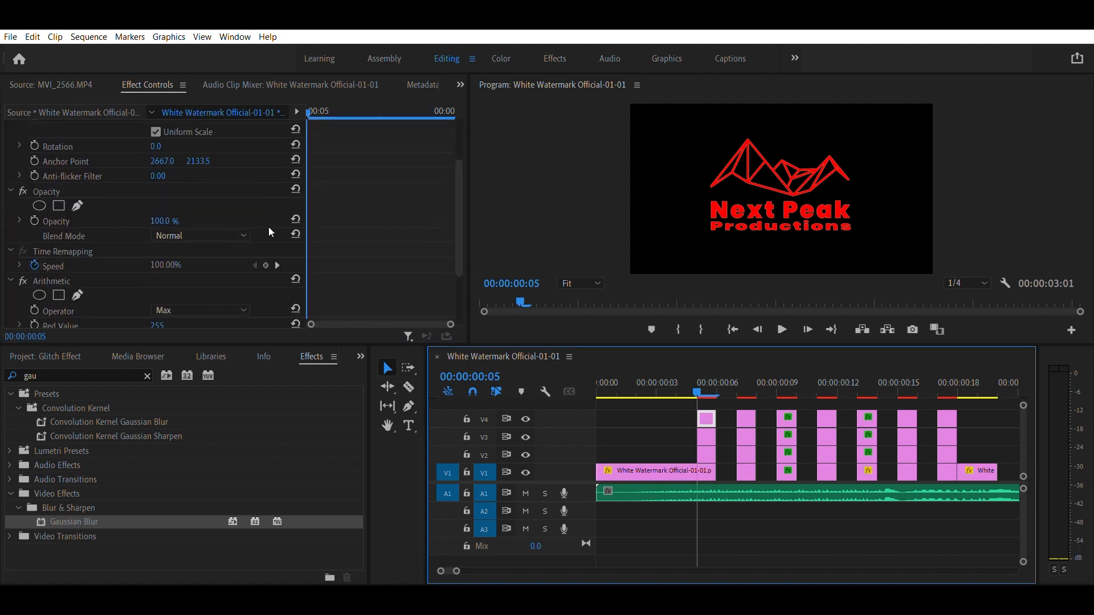
drag(169, 192, 145, 218)
scroll(247, 180, up, 6)
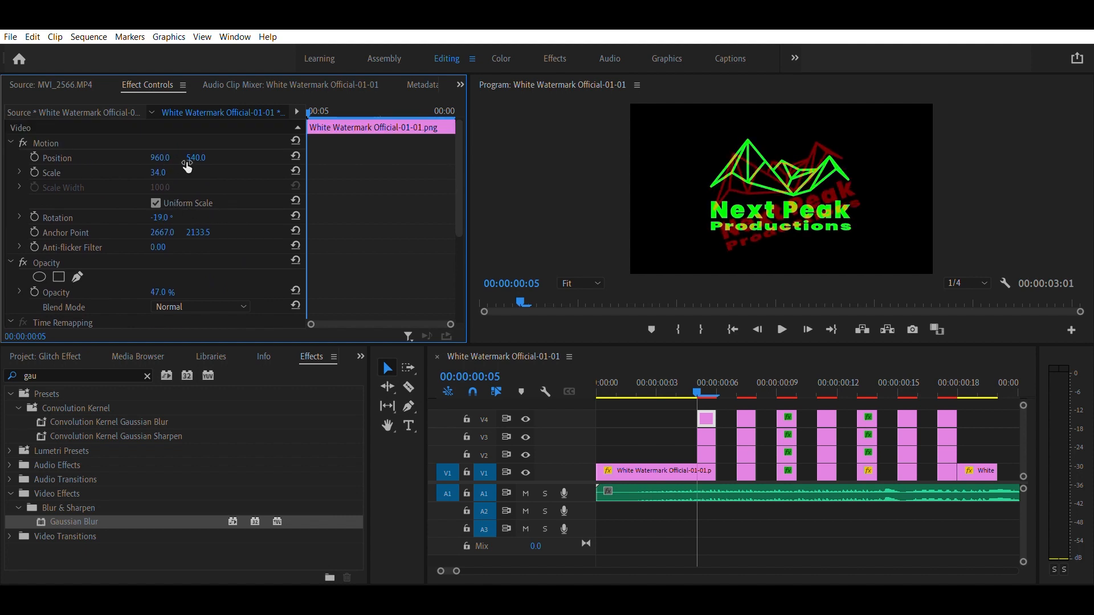
drag(158, 173, 112, 158)
drag(195, 158, 182, 158)
Lower the opacity of the first V3 segment and offset it by adjusting its scale, position and rotation
click(706, 436)
scroll(185, 277, down, 3)
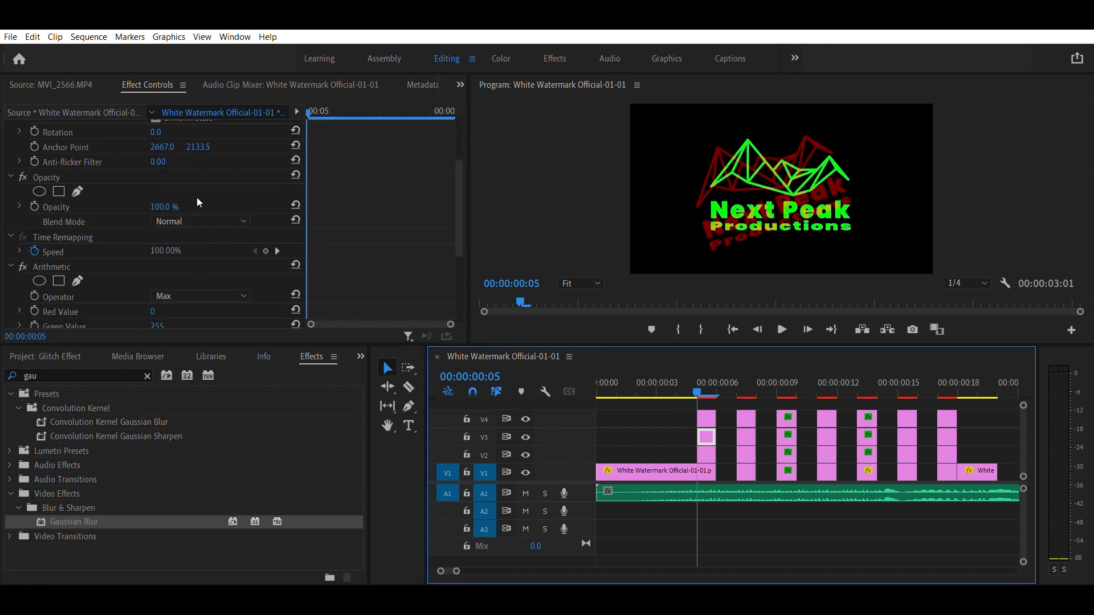
drag(164, 207, 120, 207)
scroll(277, 231, up, 3)
drag(158, 172, 179, 157)
drag(162, 218, 167, 218)
Lower the opacity of the first V2 segment and adjust its scale and position
click(706, 455)
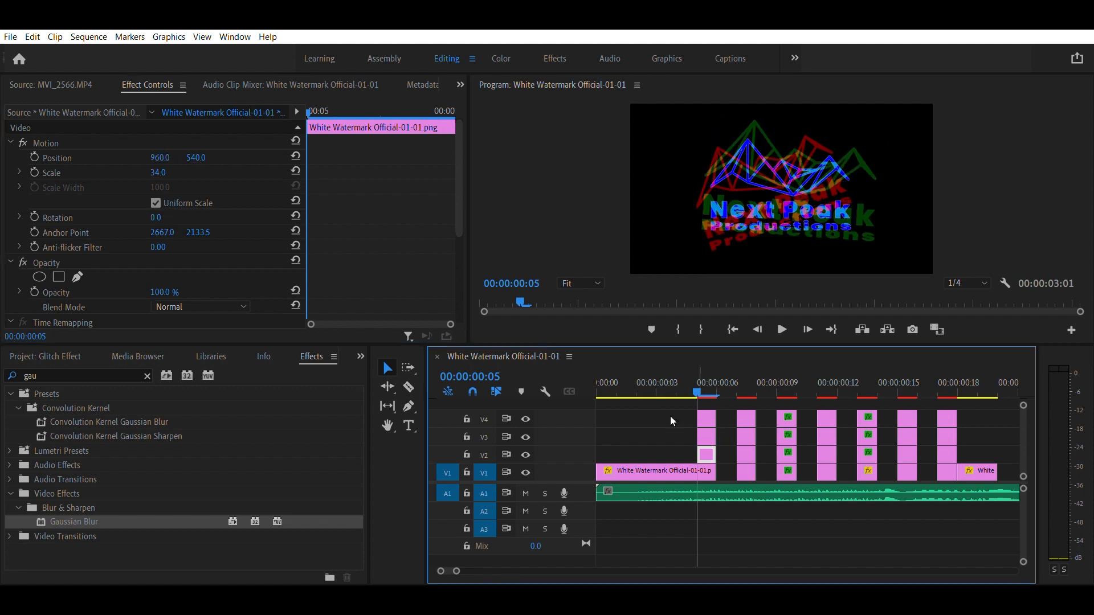
scroll(194, 177, down, 5)
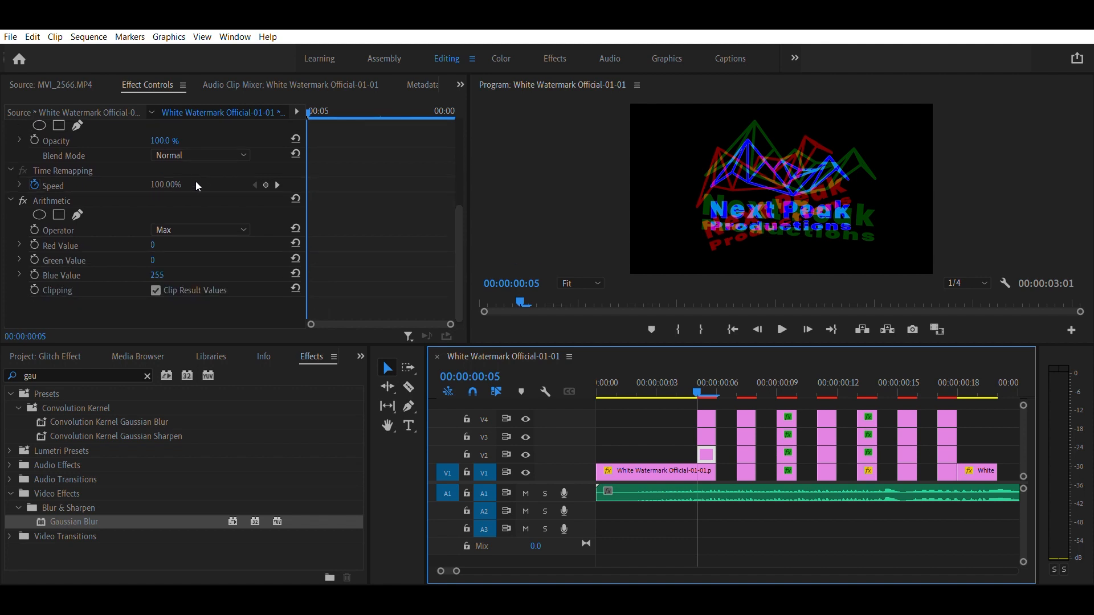
scroll(199, 187, up, 5)
drag(164, 292, 148, 292)
drag(157, 173, 95, 158)
drag(196, 158, 194, 178)
Split the V1 logo clip at 00:00:00:05 and set the new segment to position 944, 476, scale 35, rotation 21° and opacity 46%
click(706, 466)
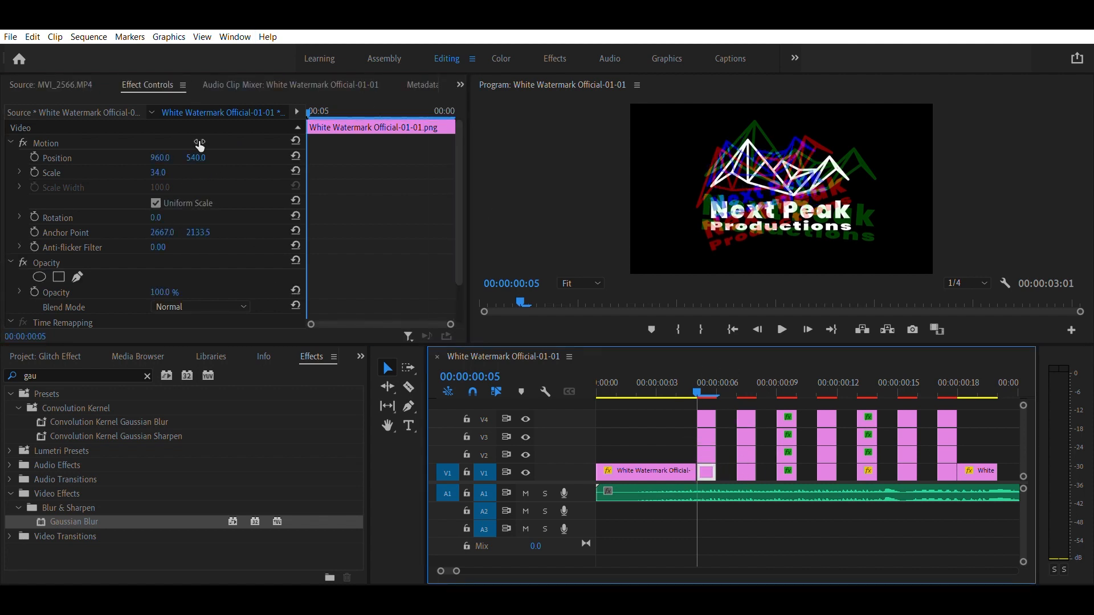
drag(159, 173, 162, 173)
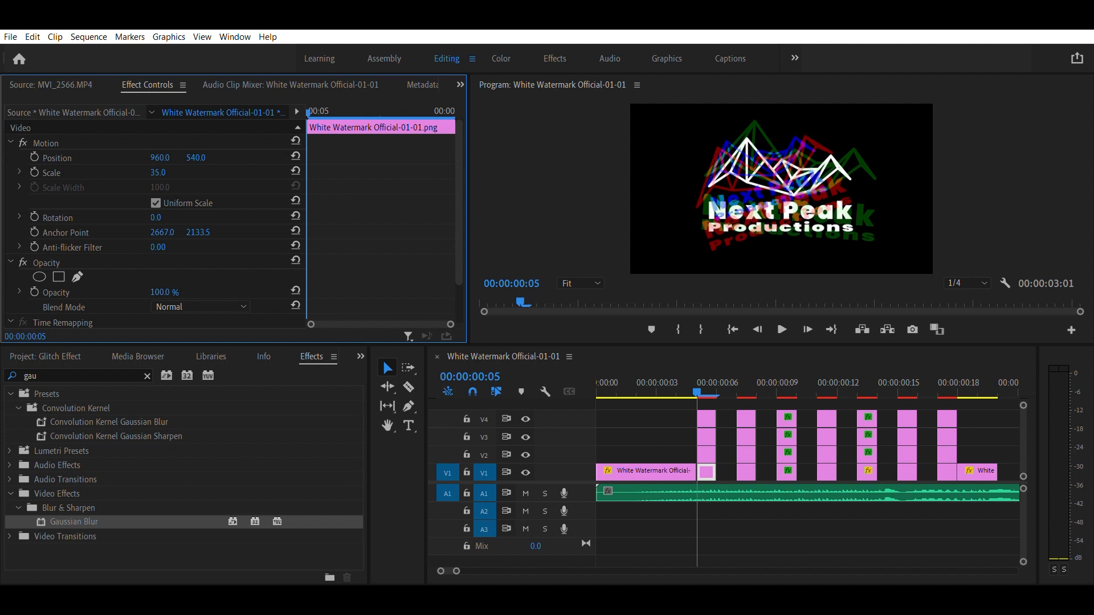
click(171, 291)
text(50)
key(Return)
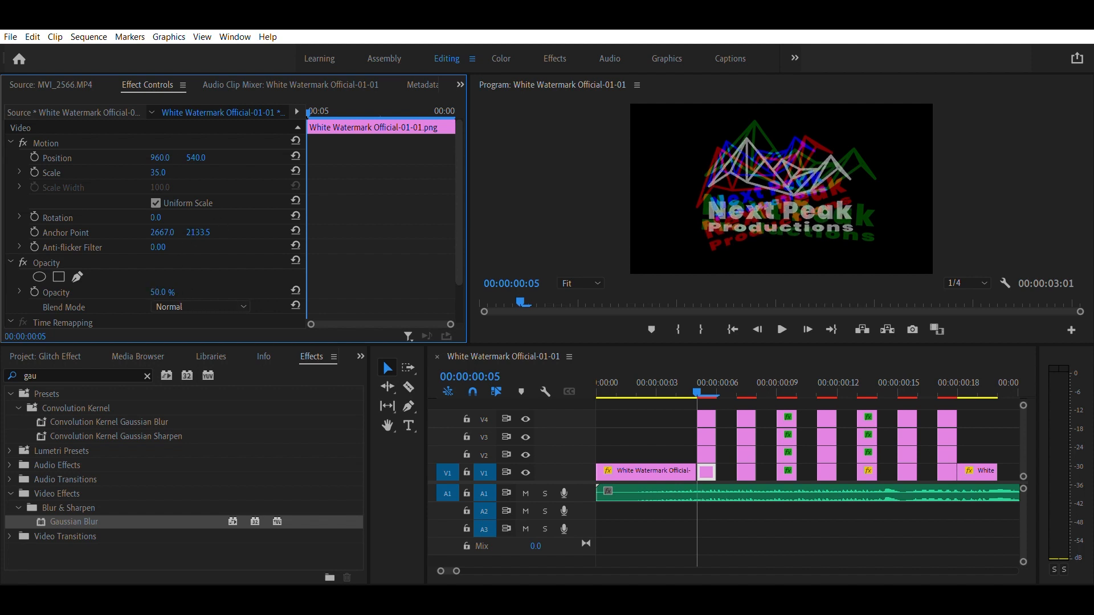
drag(166, 158, 158, 158)
drag(196, 157, 159, 158)
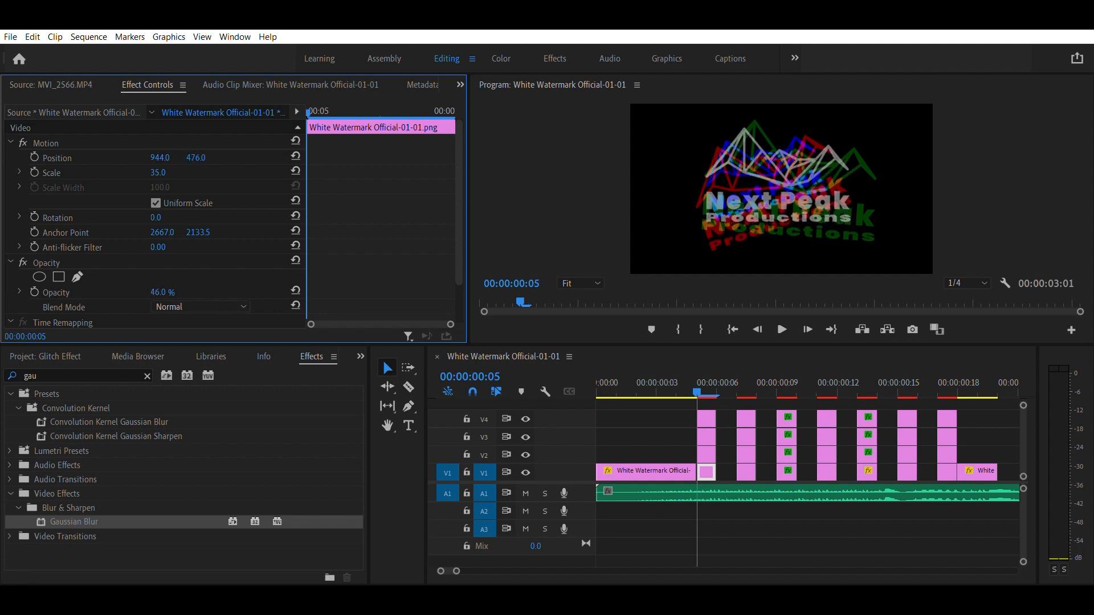
drag(158, 217, 170, 217)
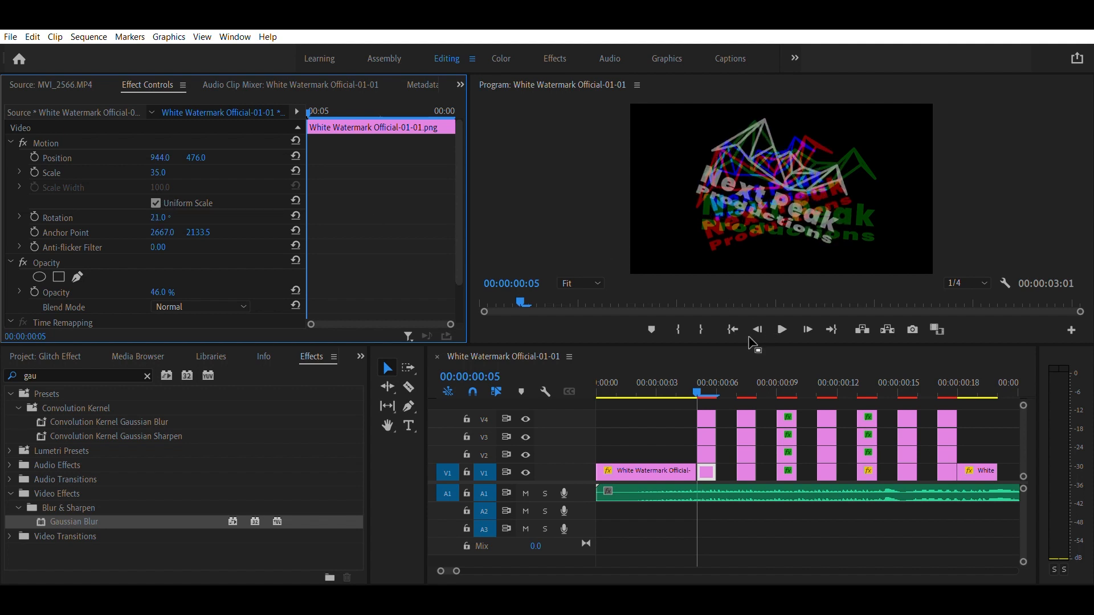
Set the V4 segment at 00:00:00:07 to position 929, 515, scale 40, rotation 16° and opacity 49%
drag(735, 373, 702, 370)
drag(163, 173, 182, 158)
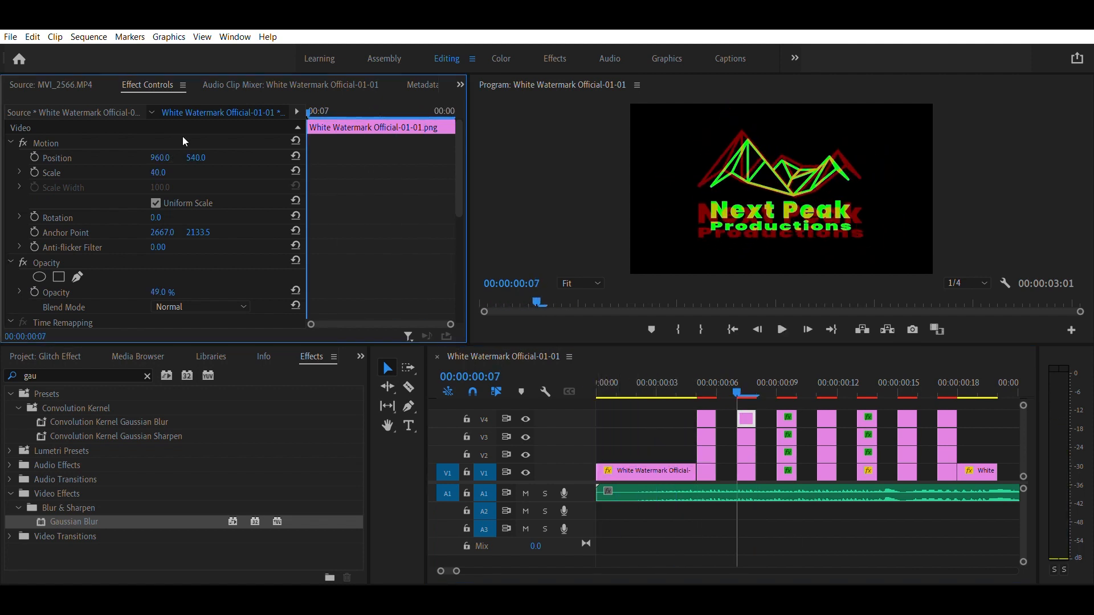
drag(159, 218, 173, 206)
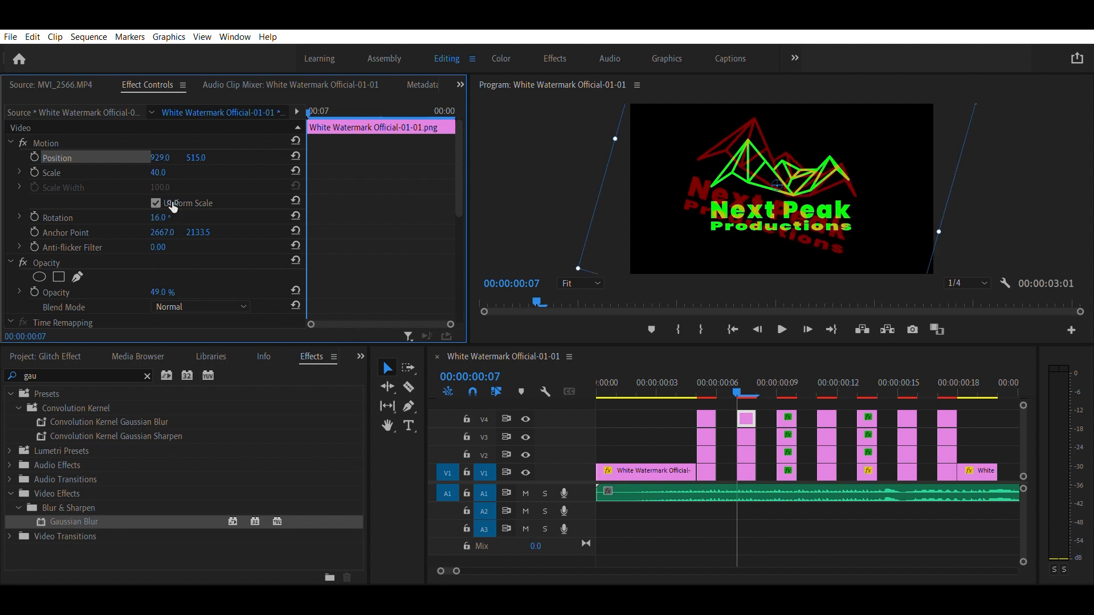
Set the V3 segment at 00:00:00:07 to position 928, 573, scale 40 and opacity 57%
click(746, 436)
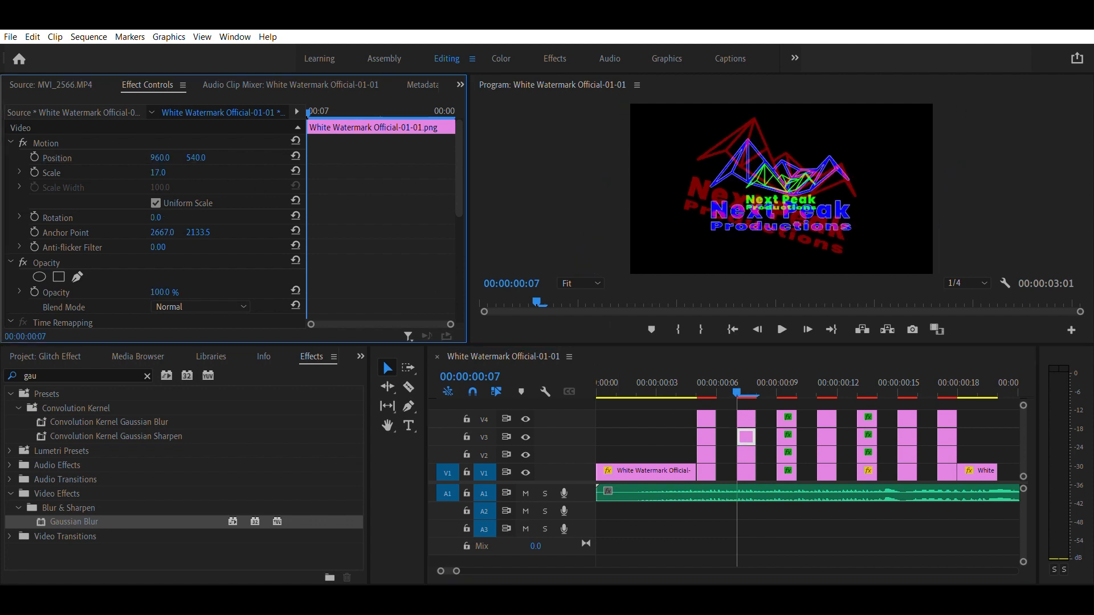
drag(164, 292, 140, 292)
mouse_move(199, 157)
mouse_down()
mouse_move(217, 157)
mouse_move(137, 158)
mouse_move(173, 172)
mouse_move(148, 157)
mouse_move(208, 146)
mouse_up()
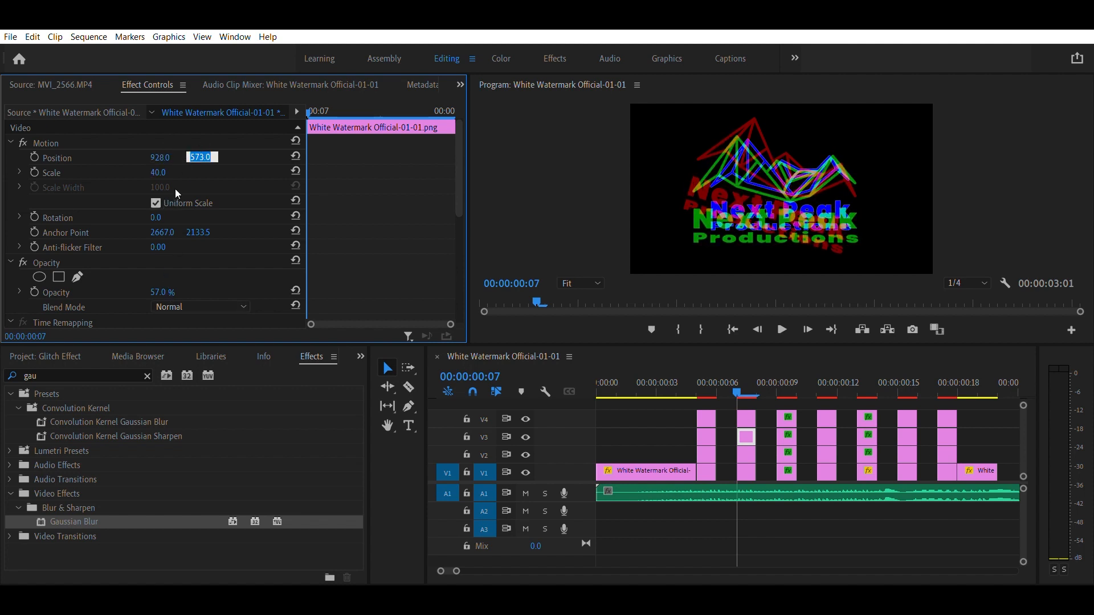
drag(155, 217, 159, 218)
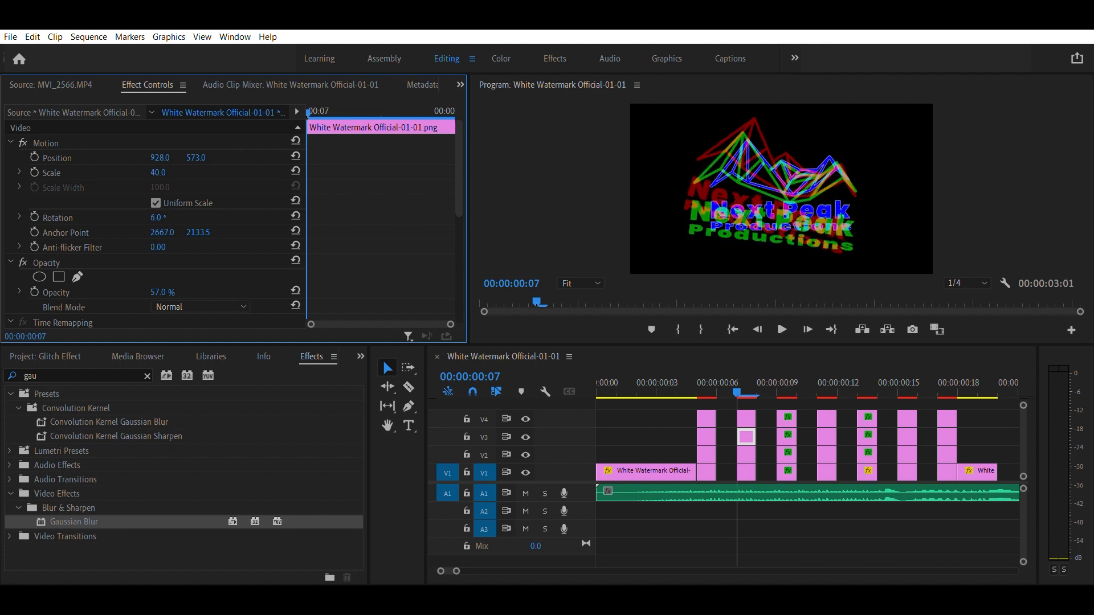
Try the Dissolve blend mode on the V3 segment at 00:00:00:07
scroll(218, 220, down, 5)
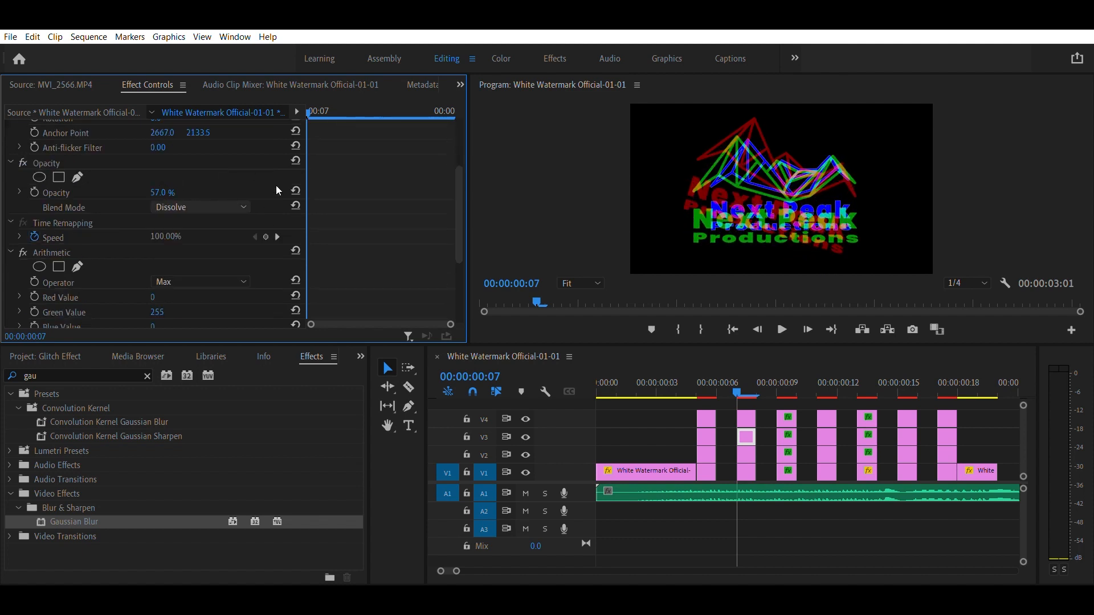
scroll(221, 197, up, 1)
scroll(346, 182, down, 4)
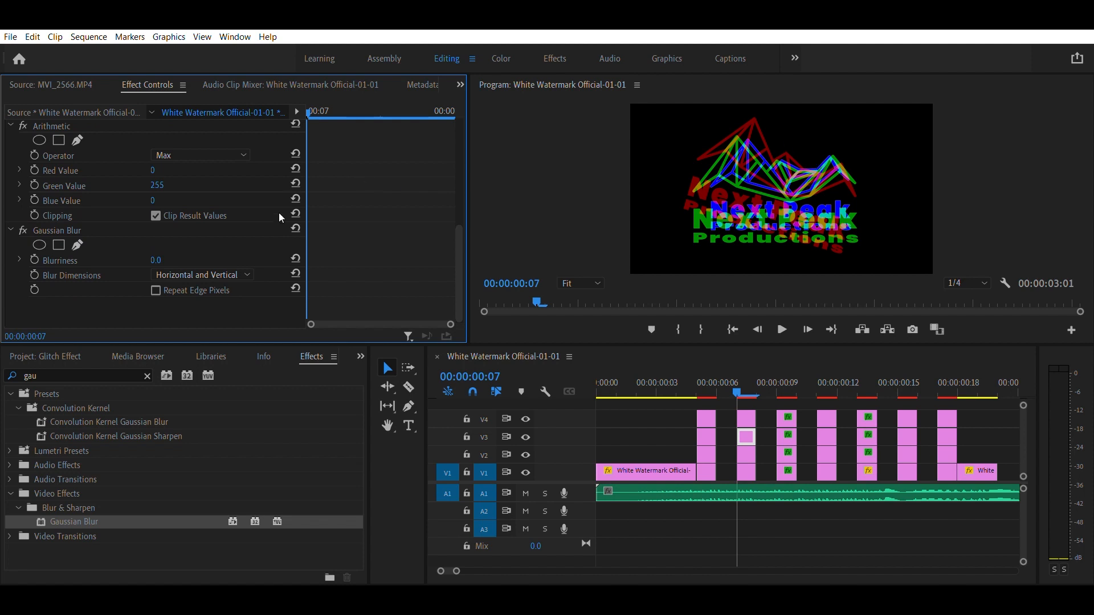
Set the V2 segment at 00:00:00:07 to position 886, 540, scale 39, rotation -13° and opacity 62%
click(719, 376)
key(Right)
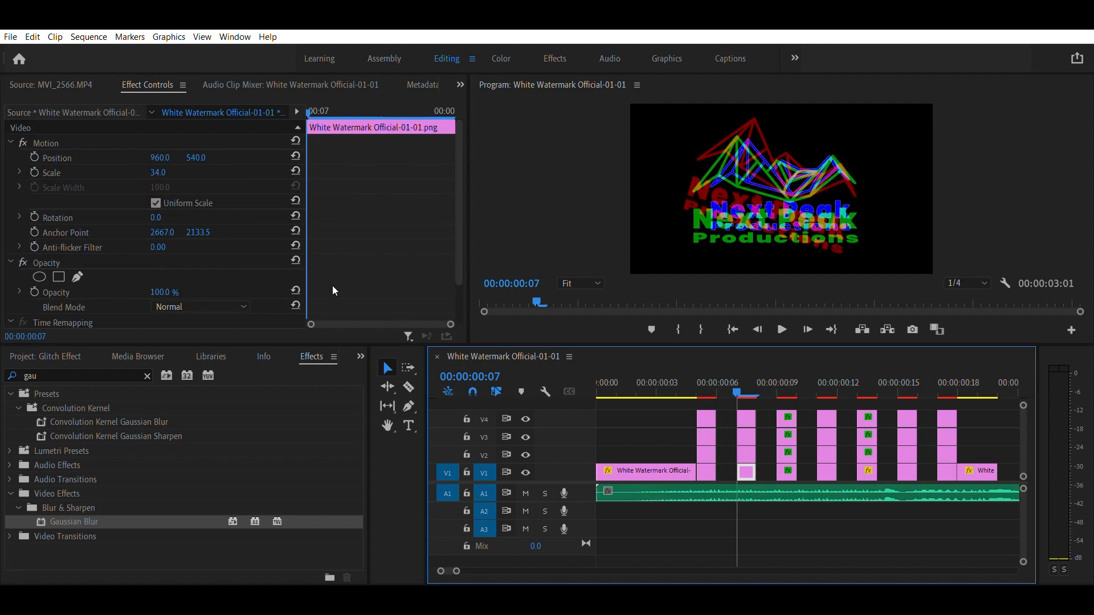
drag(460, 206, 459, 255)
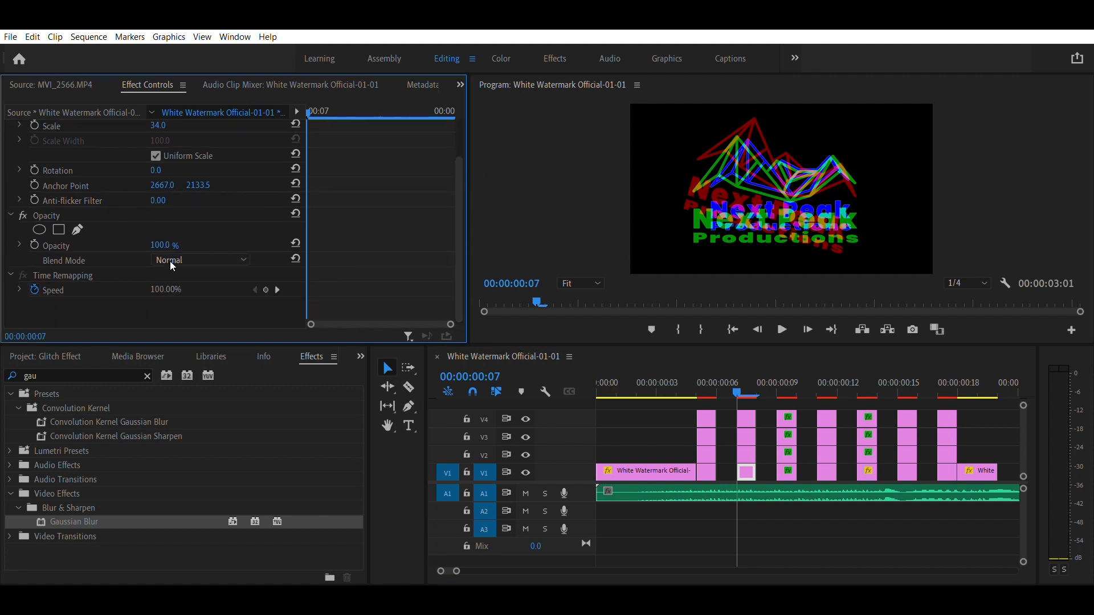
click(749, 450)
scroll(451, 205, down, 5)
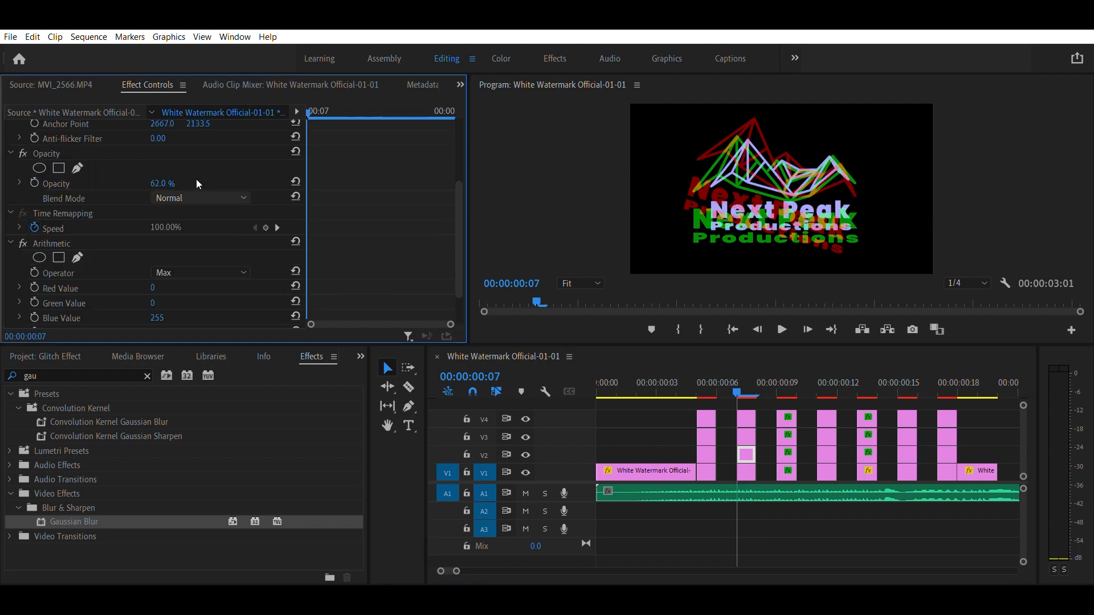
scroll(205, 190, up, 4)
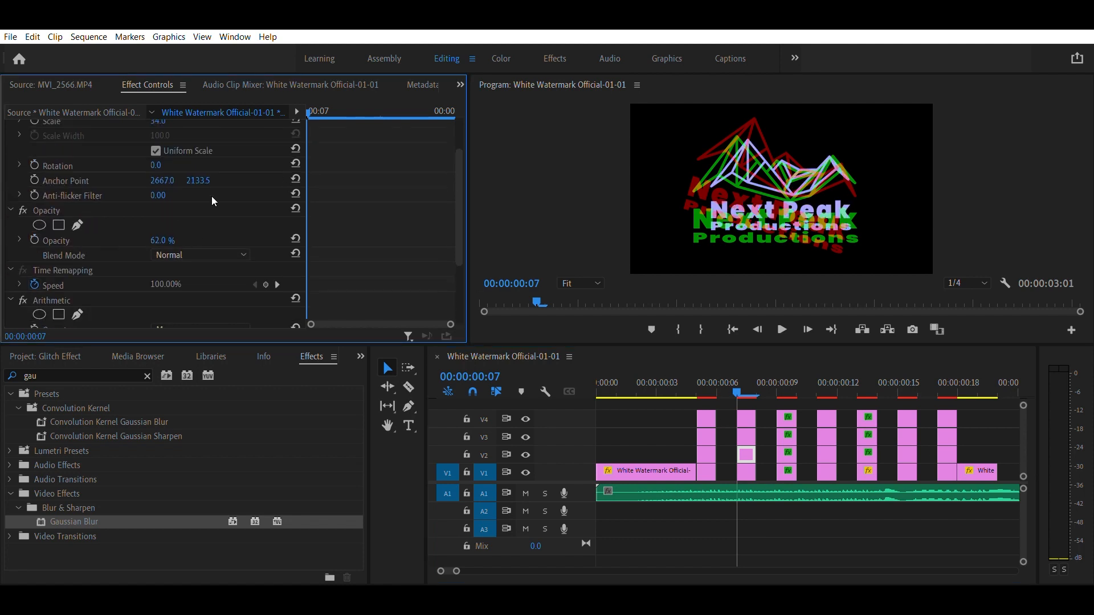
drag(159, 165, 117, 158)
scroll(167, 152, up, 3)
click(149, 155)
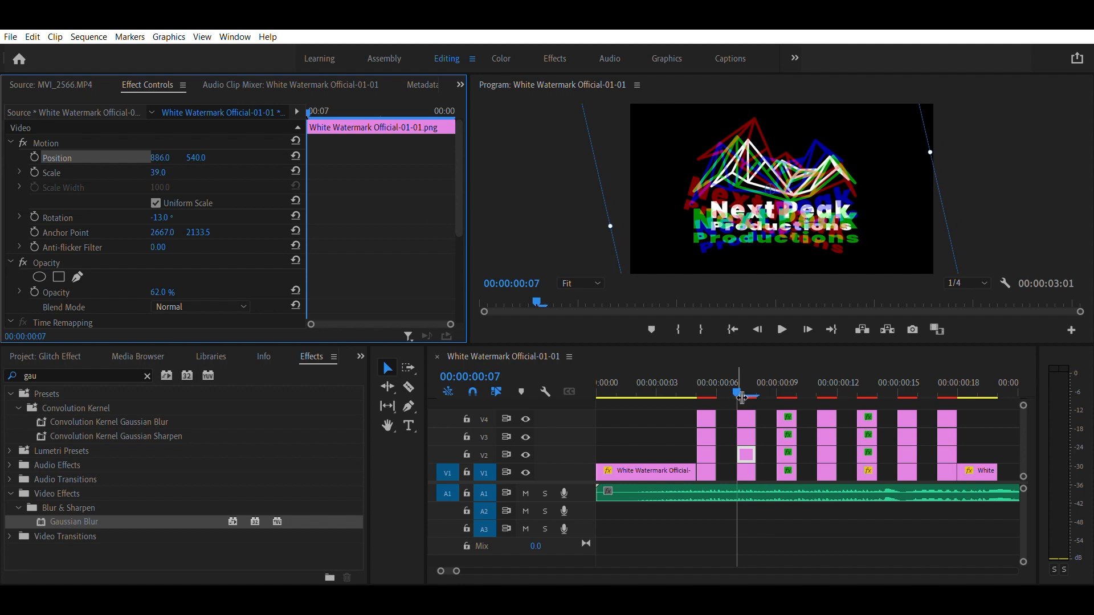
Set the V1 segment at 00:00:00:07 to position 988, 508, scale 38 and opacity 54%
click(746, 472)
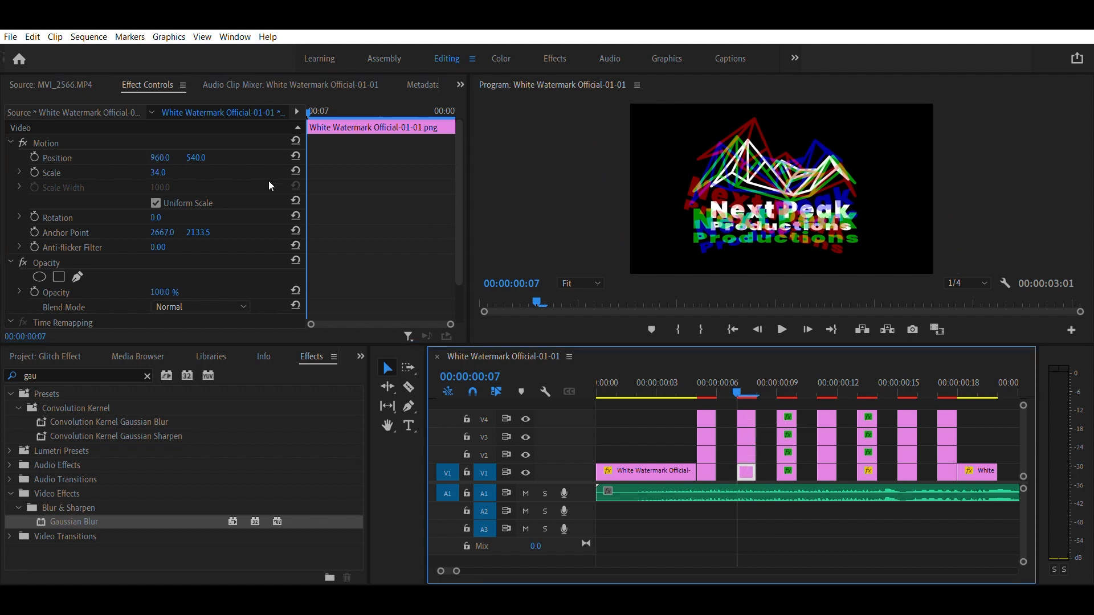
drag(164, 292, 138, 292)
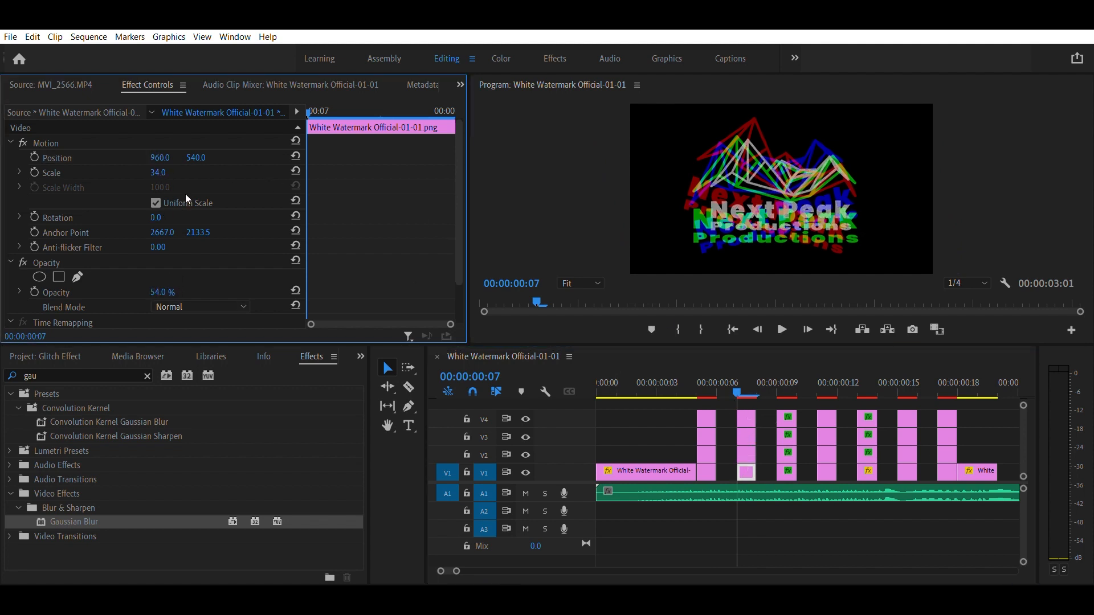
drag(159, 173, 179, 158)
drag(195, 157, 176, 158)
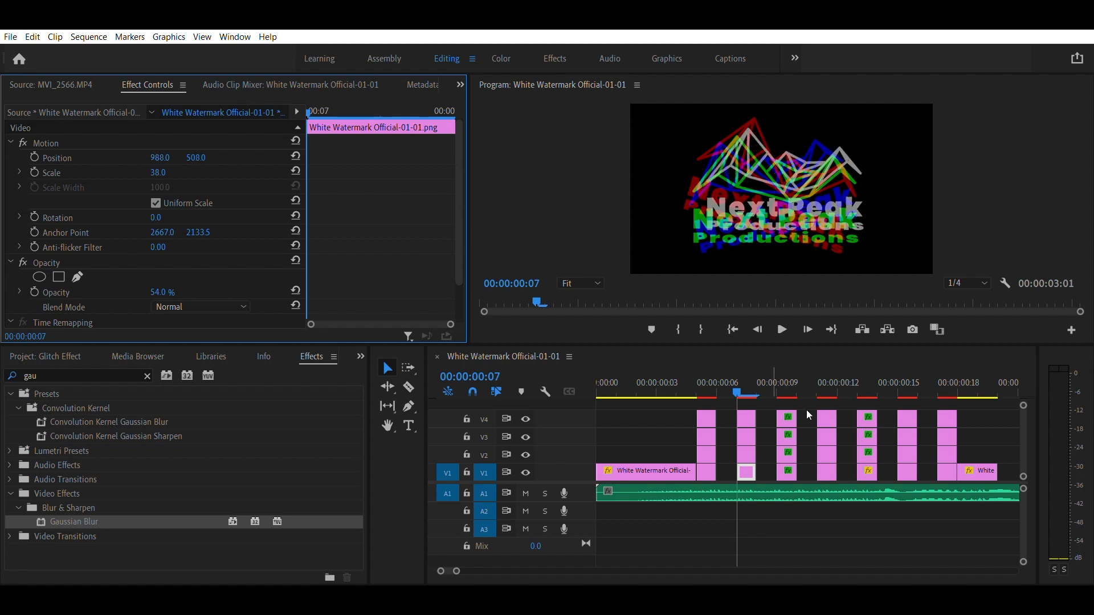
Set the Gaussian Blur of the V3 segment at 00:00:00:07 to blurriness 157, Horizontal, with Repeat Edge Pixels enabled
click(752, 431)
scroll(301, 204, down, 5)
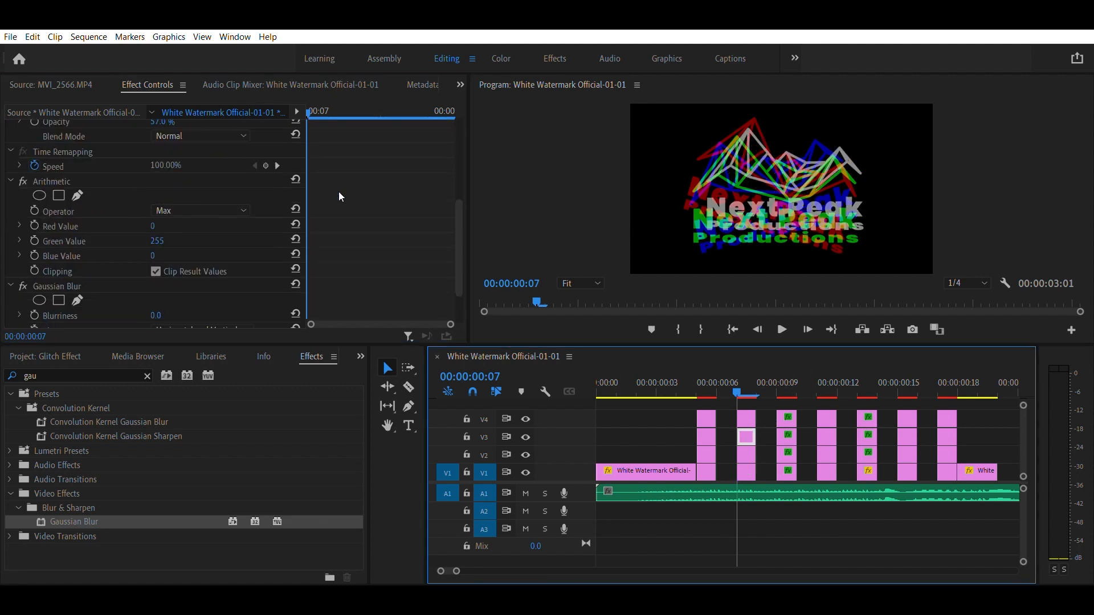
drag(167, 253, 382, 358)
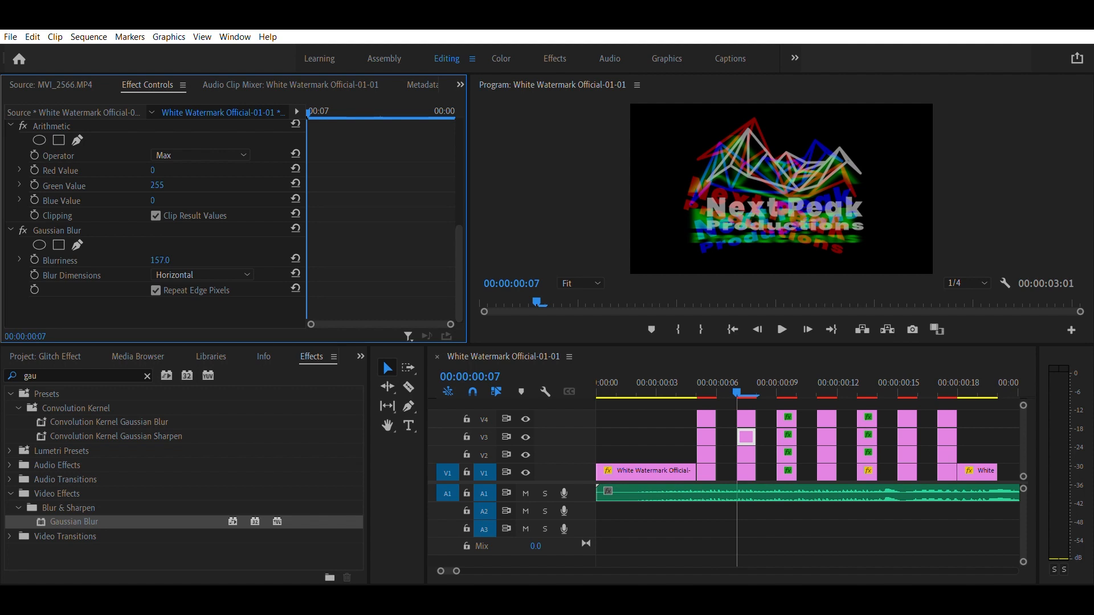
Lower the opacity of the V4 segment at 00:00:00:09 to 31% and offset its position and rotation
drag(723, 379, 776, 373)
scroll(238, 216, up, 4)
drag(157, 218, 163, 218)
drag(161, 158, 147, 158)
drag(169, 291, 155, 291)
Offset the V3 segment at 00:00:00:09 by shifting its position, lowering its opacity and giving it a negative rotation
click(786, 436)
drag(169, 158, 206, 158)
drag(171, 292, 138, 292)
drag(156, 217, 146, 217)
Set the V2 segment at 00:00:00:09 to position 938, 514, scale 39 and opacity 57%
click(788, 452)
drag(160, 292, 144, 292)
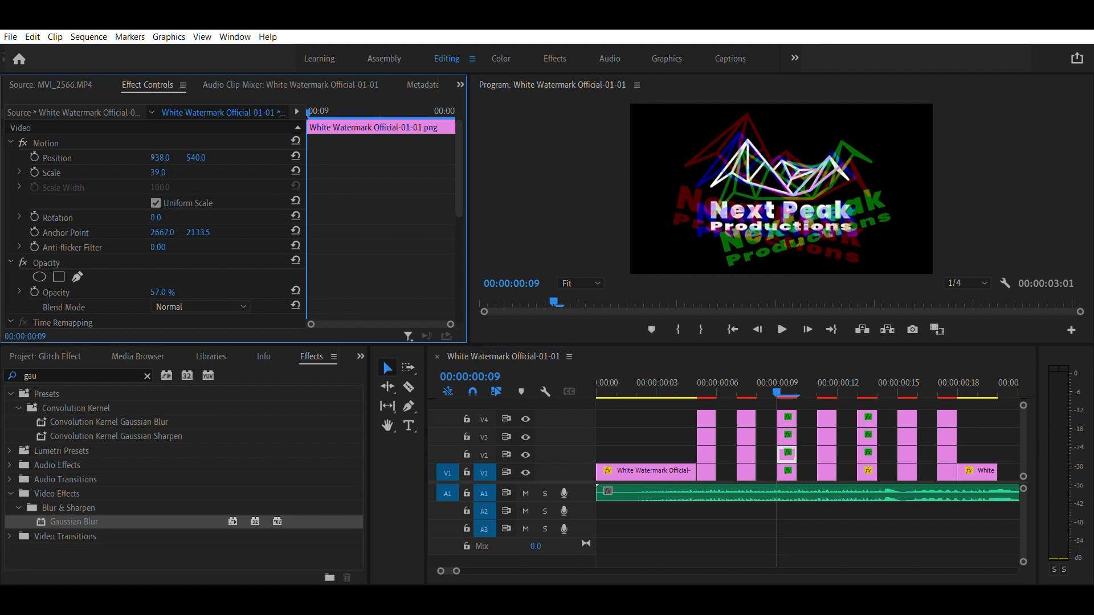
drag(195, 158, 181, 158)
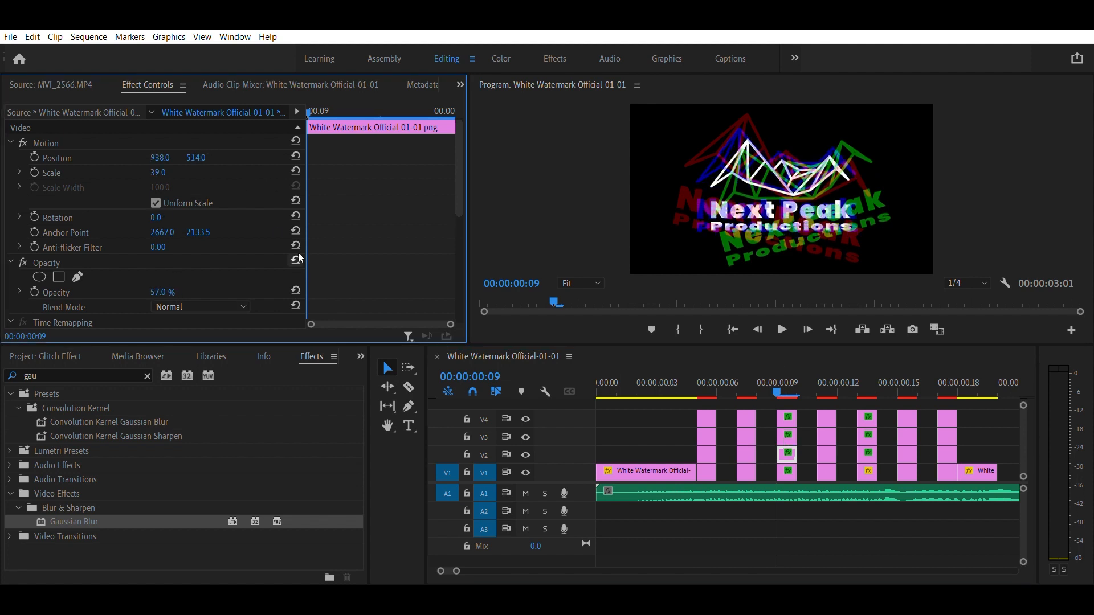
Set the V1 segment at 00:00:00:09 to position 984, 492, rotation 4° and opacity 51%
click(790, 470)
drag(174, 292, 146, 292)
drag(165, 217, 173, 205)
mouse_move(160, 158)
mouse_down()
mouse_move(139, 157)
mouse_move(171, 147)
mouse_move(168, 157)
mouse_up()
drag(158, 217, 156, 218)
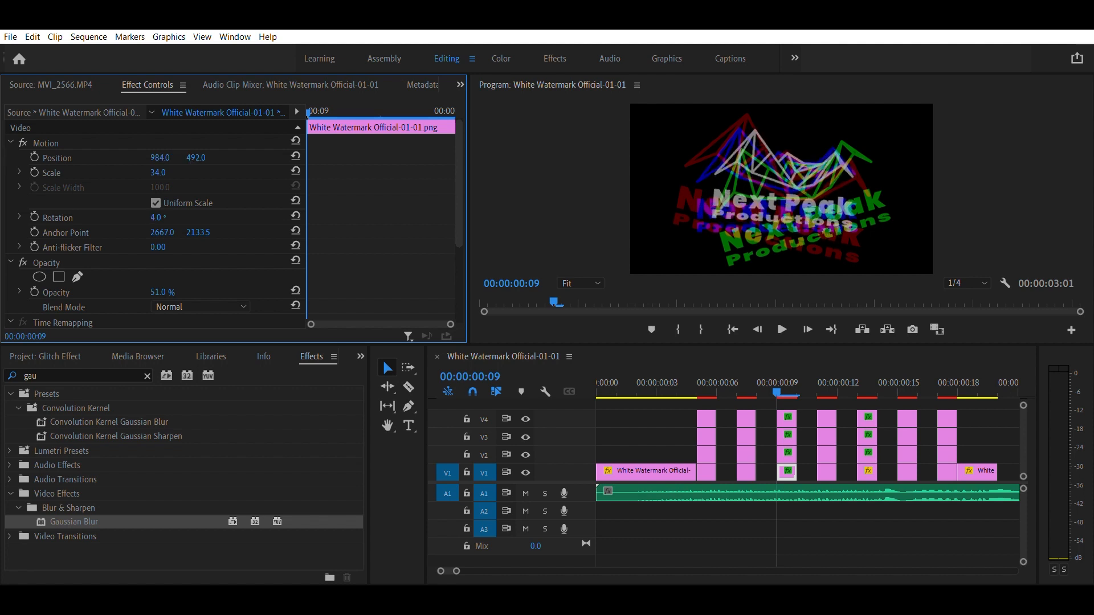
mouse_move(779, 377)
mouse_down()
mouse_move(725, 383)
mouse_move(804, 377)
mouse_move(777, 383)
mouse_up()
Give the V2 segment at 00:00:00:09 a Vertical Gaussian Blur of 197 with Repeat Edge Pixels enabled, and raise its opacity to 94%
click(787, 418)
scroll(330, 250, down, 5)
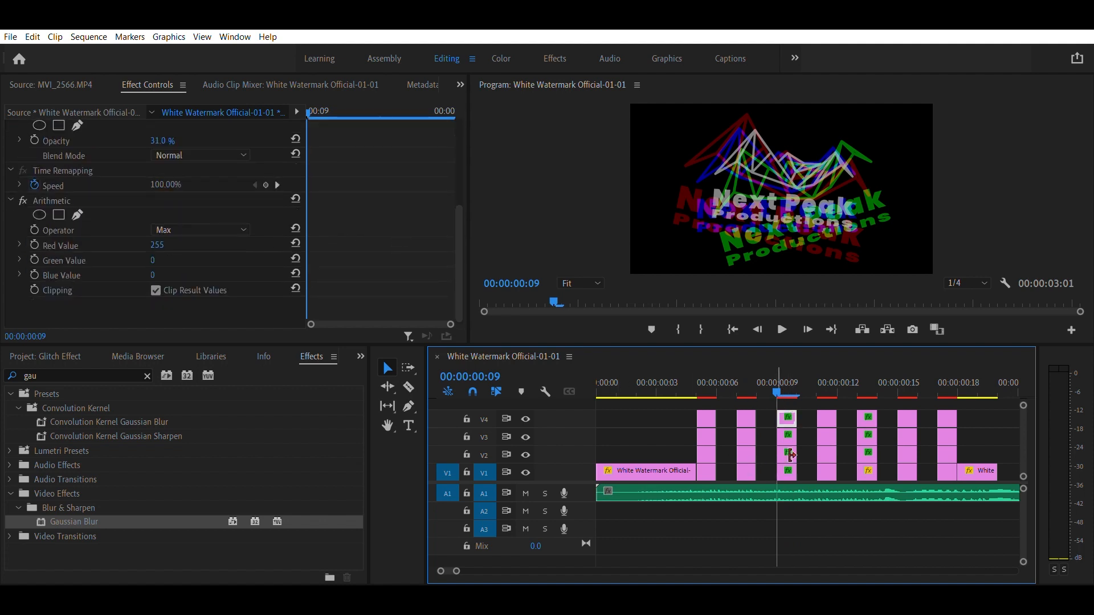
click(788, 454)
drag(464, 156, 450, 261)
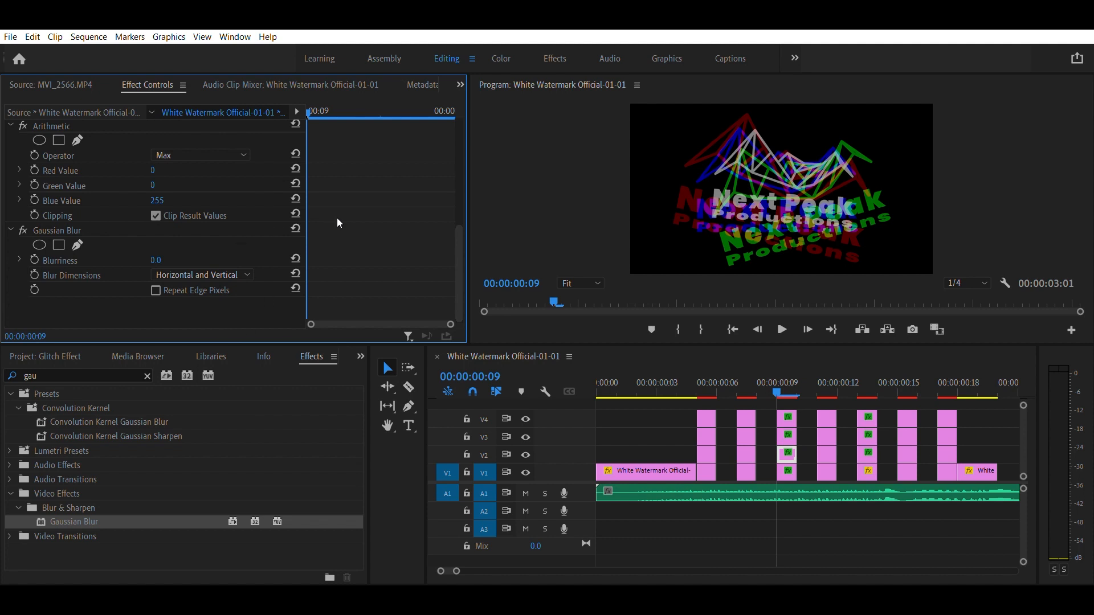
click(155, 291)
click(218, 297)
drag(159, 259, 231, 260)
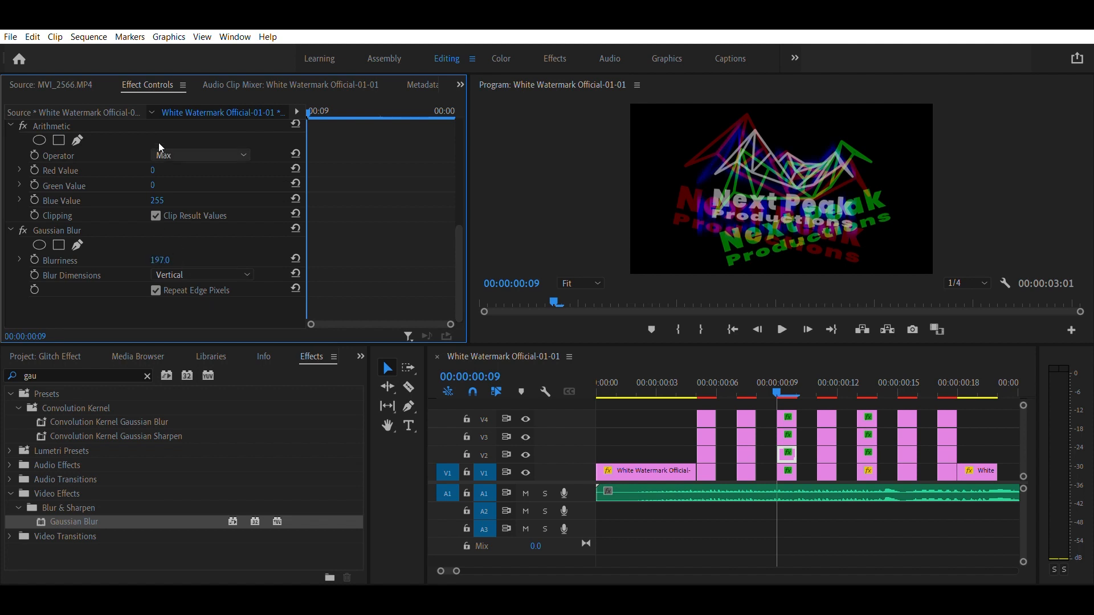
scroll(203, 193, up, 3)
drag(167, 126, 191, 126)
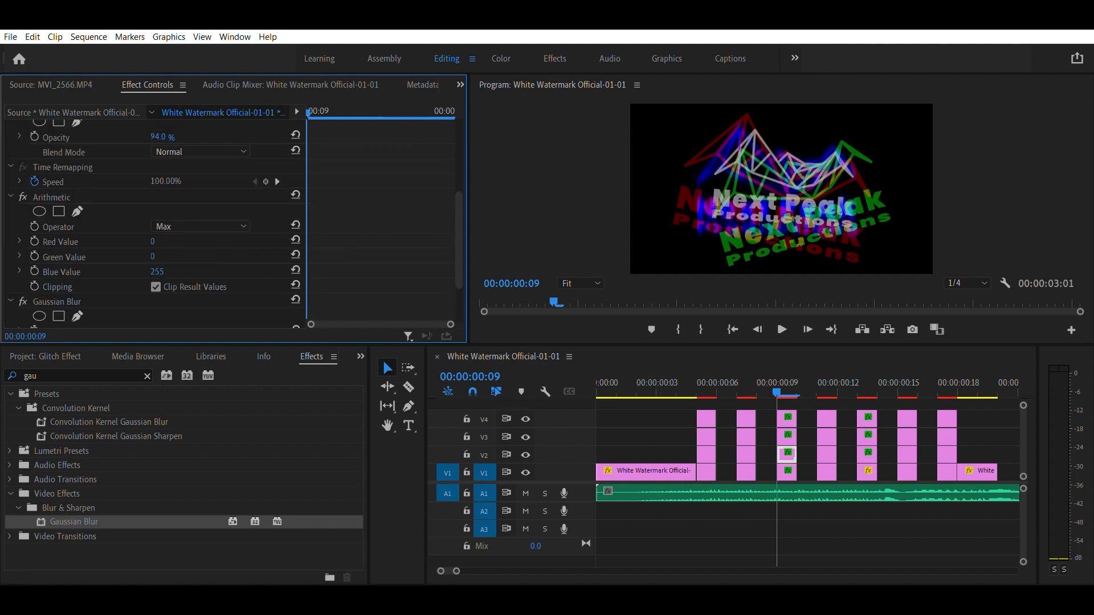
Set the Gaussian Blur of the V1 segment at 00:00:00:11 to blurriness 201 with Horizontal blur dimensions
drag(767, 375, 743, 368)
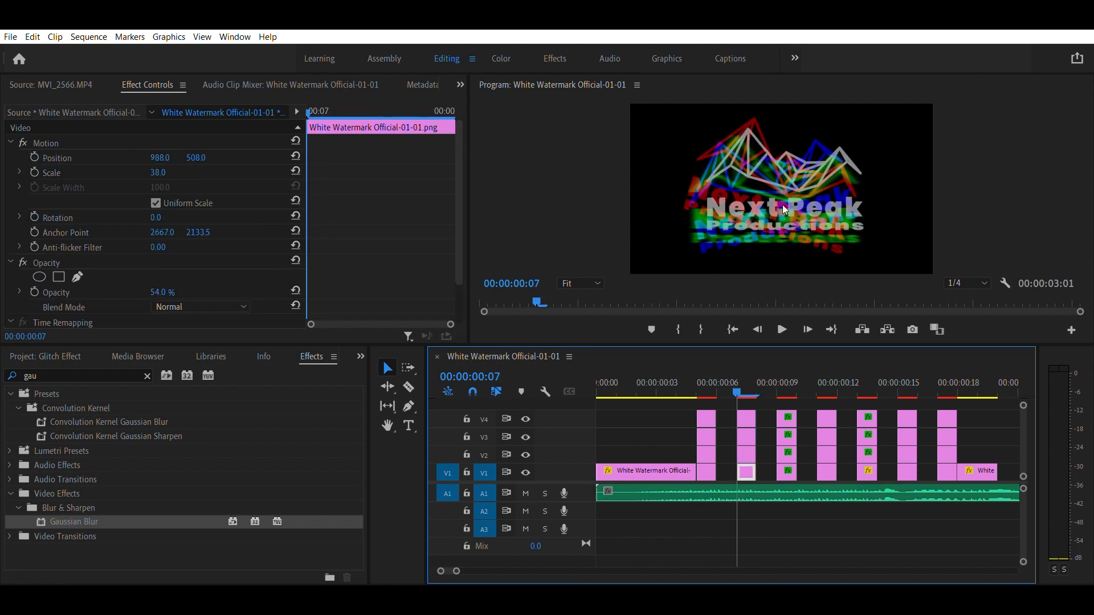
drag(779, 384, 821, 375)
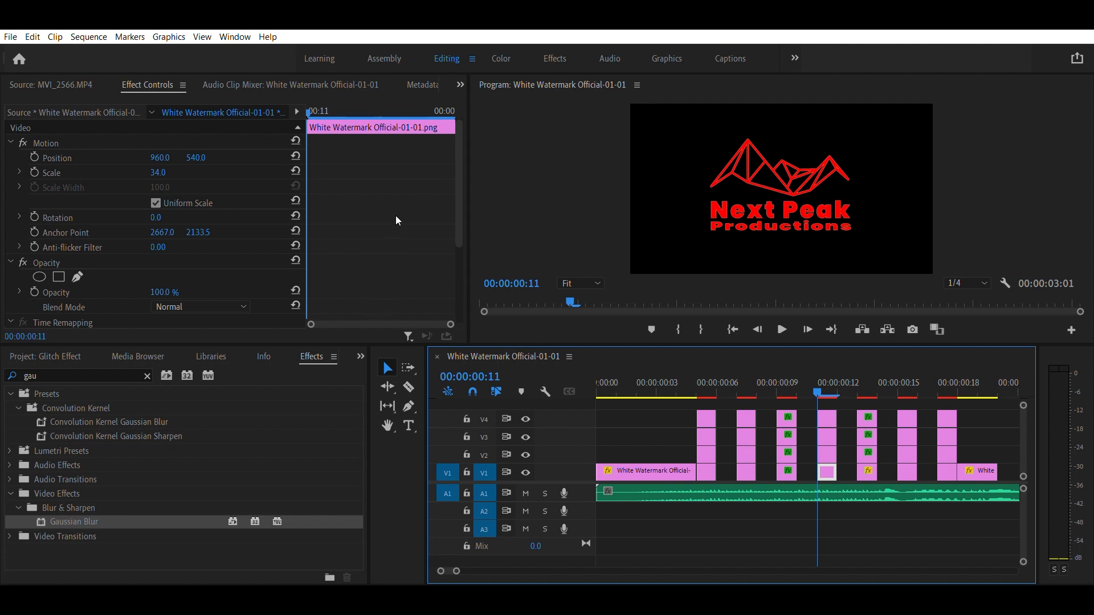
scroll(396, 230, down, 3)
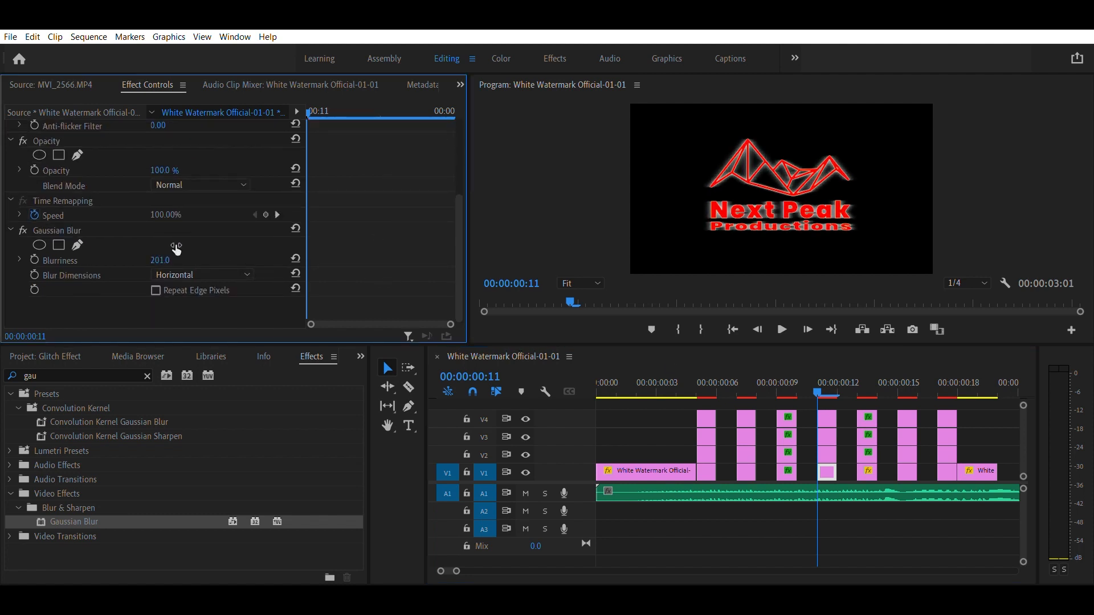
click(825, 471)
click(156, 313)
Set the Gaussian Blur of the V2 segment at 00:00:00:11 to blurriness 94 with Vertical blur dimensions
click(827, 454)
scroll(471, 190, down, 4)
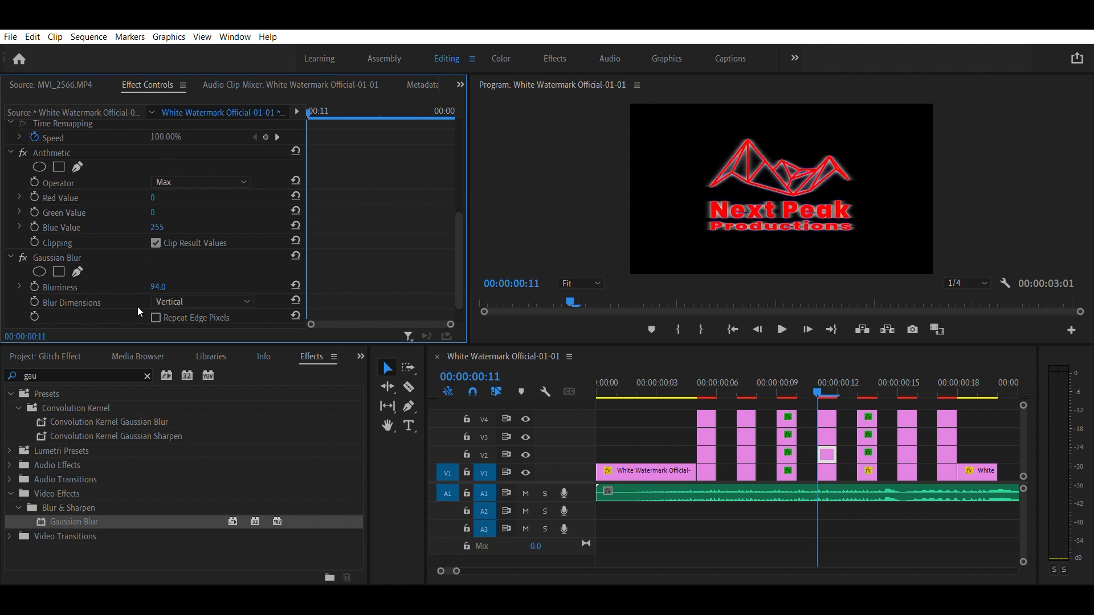
scroll(188, 273, up, 5)
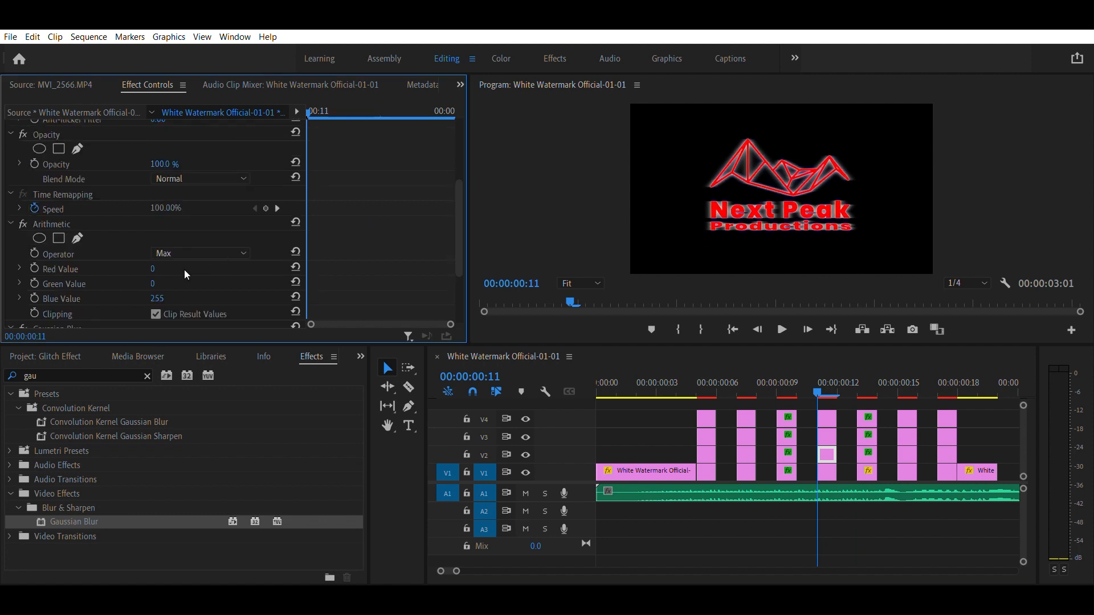
Set the V4 segment at 00:00:00:11 to position 1021, 508, rotation -8° and opacity 68%
click(827, 418)
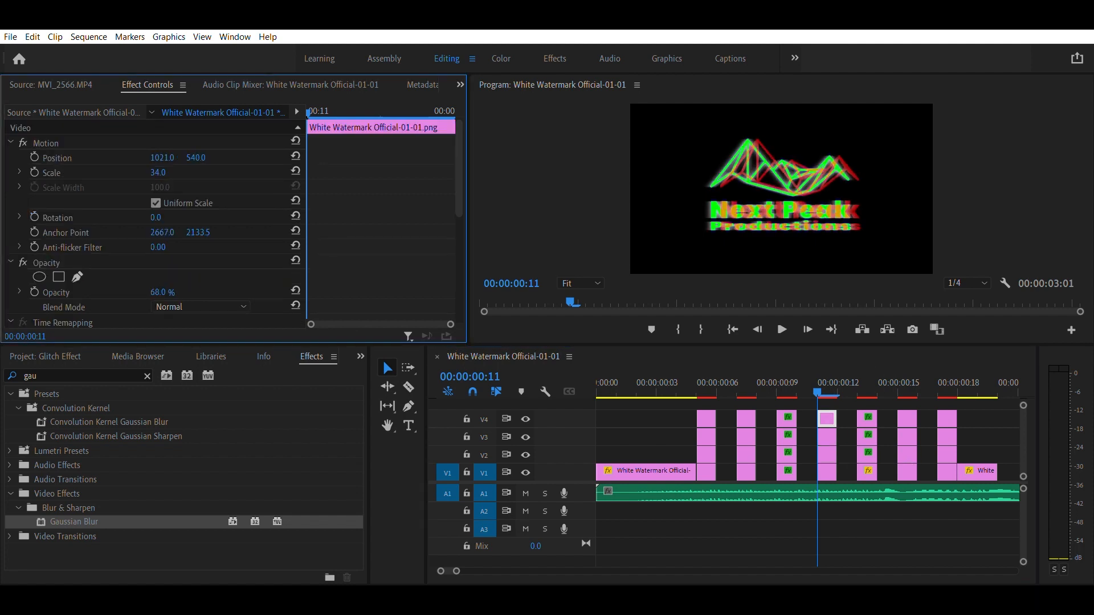
drag(156, 217, 147, 217)
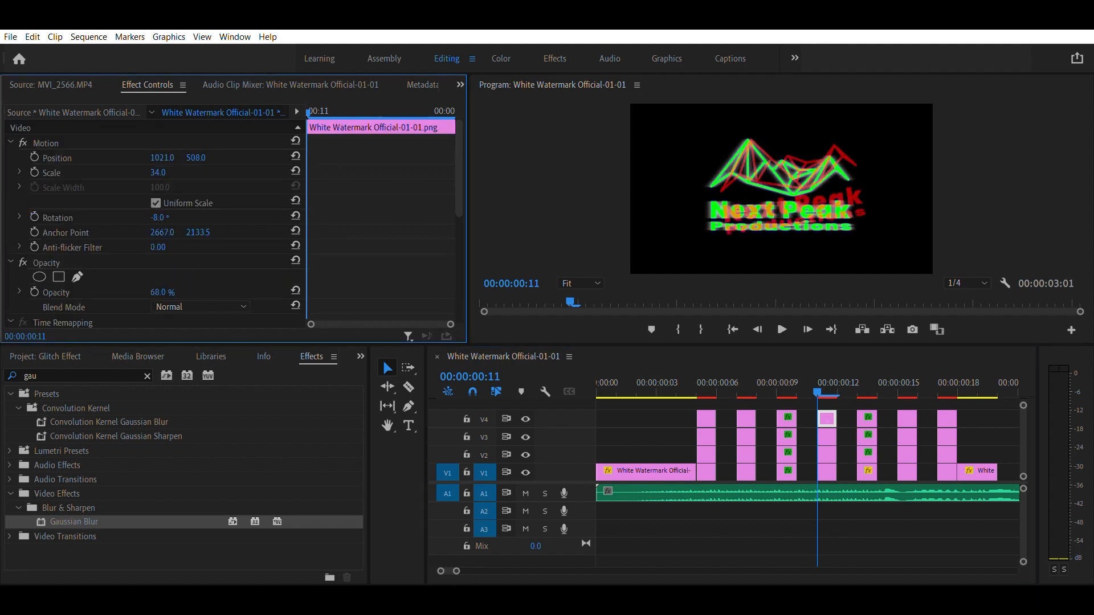
click(826, 422)
Set the V3 segment at 00:00:00:11 to position 915, 517 and opacity 43%
click(827, 437)
mouse_move(159, 173)
mouse_down()
mouse_move(149, 172)
mouse_move(159, 173)
mouse_up()
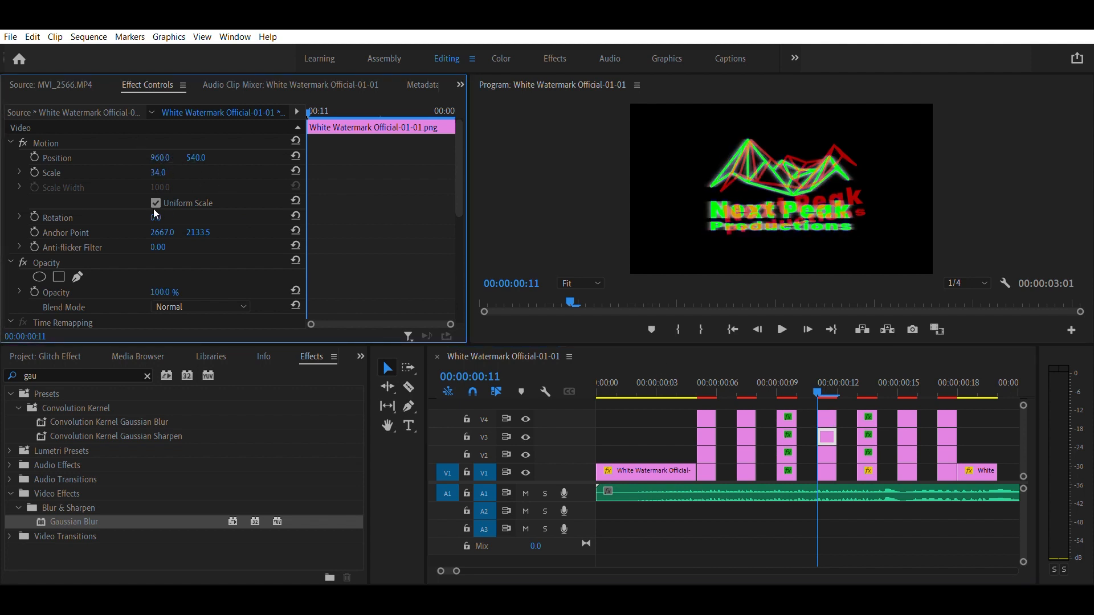
drag(174, 282, 142, 281)
drag(170, 155, 195, 155)
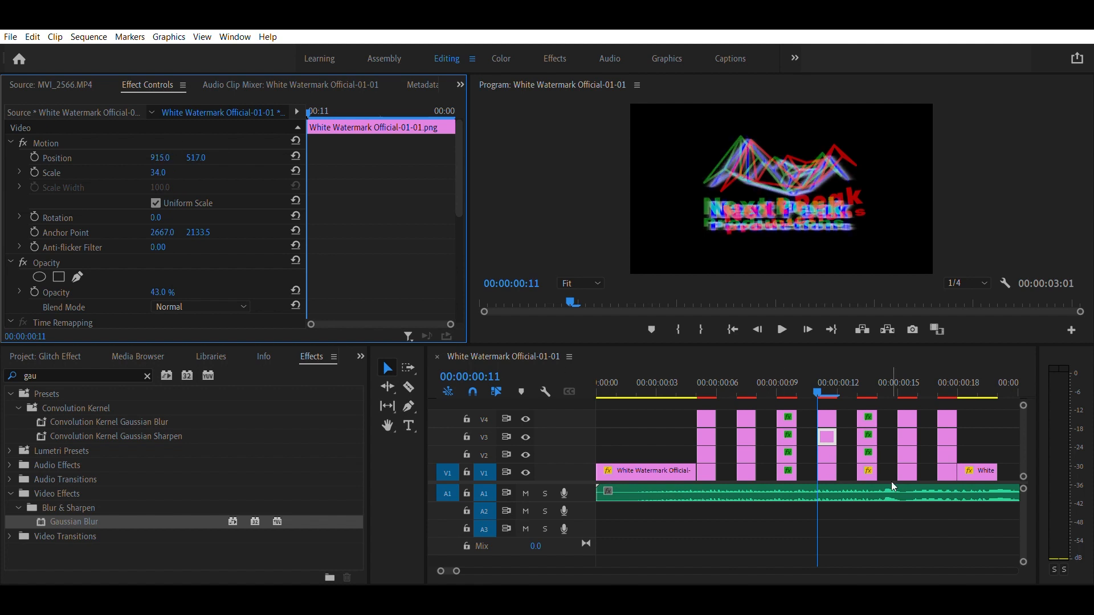
Set the V2 segment at 00:00:00:11 to position 970, 541, scale 38, rotation 4° and opacity 81%
click(827, 454)
scroll(307, 216, down, 3)
scroll(323, 209, up, 1)
drag(173, 244, 164, 245)
scroll(248, 209, up, 2)
drag(158, 173, 175, 154)
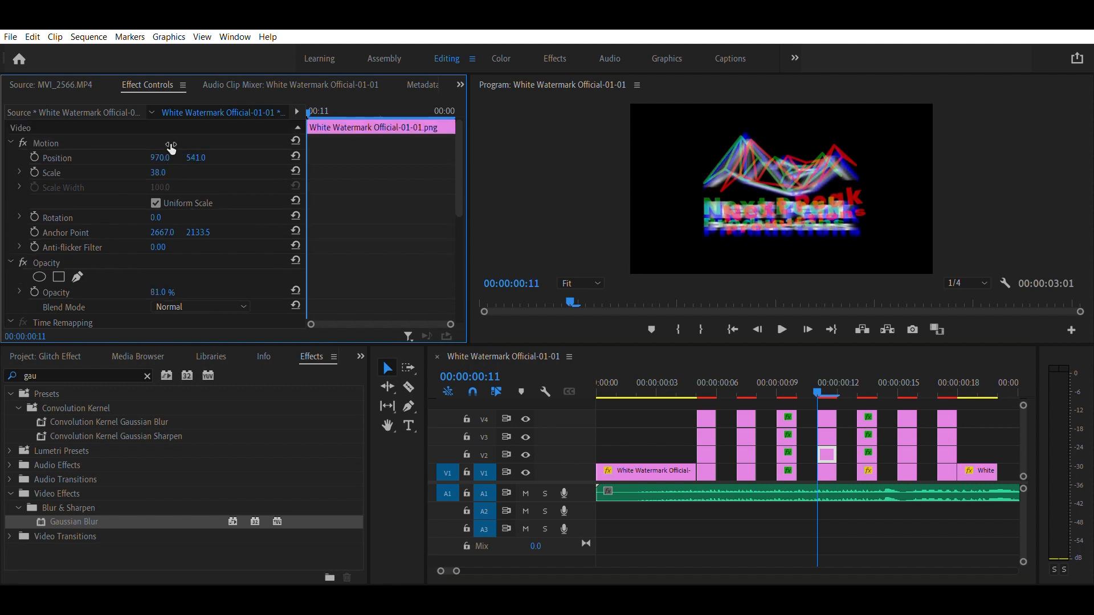
drag(165, 217, 171, 218)
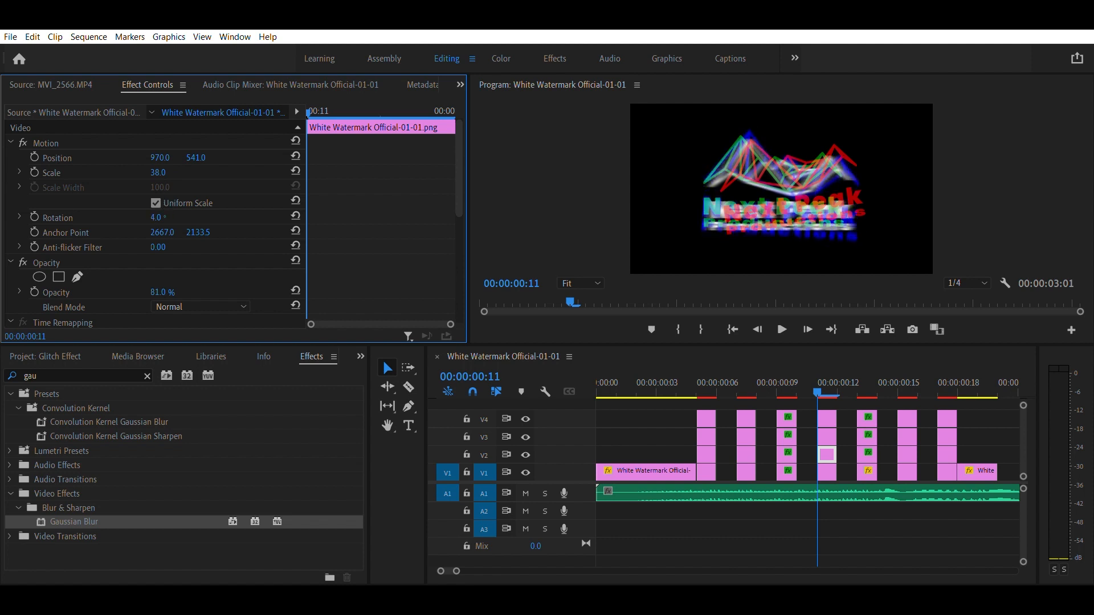
Set the V1 segment at 00:00:00:11 to position 940, 540, rotation -8° and opacity 95%
click(827, 472)
drag(166, 158, 153, 158)
drag(160, 218, 155, 218)
drag(161, 293, 184, 280)
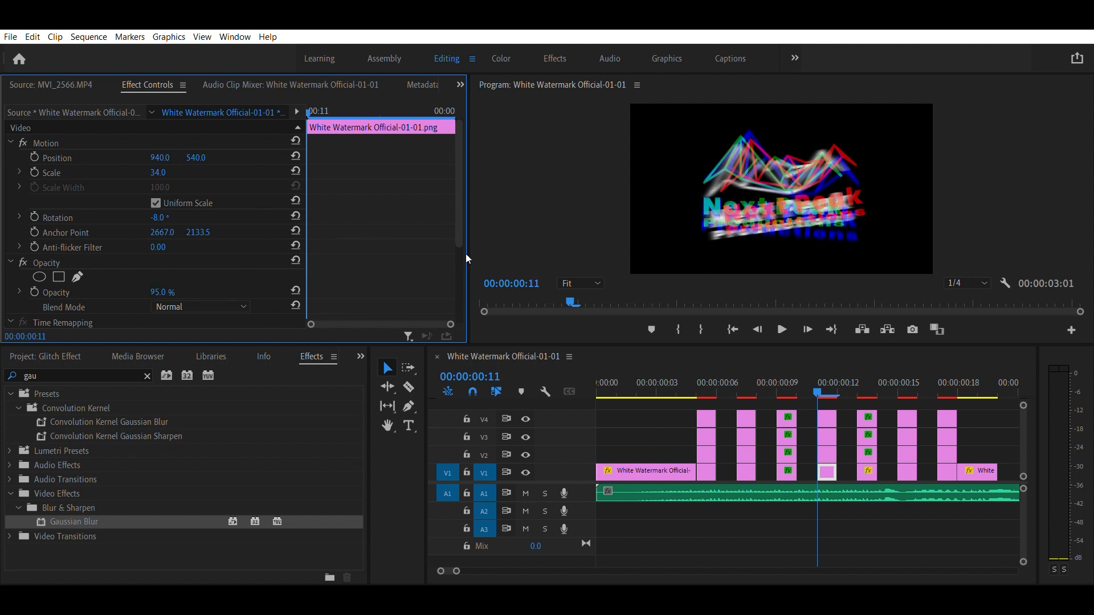
drag(841, 393, 693, 378)
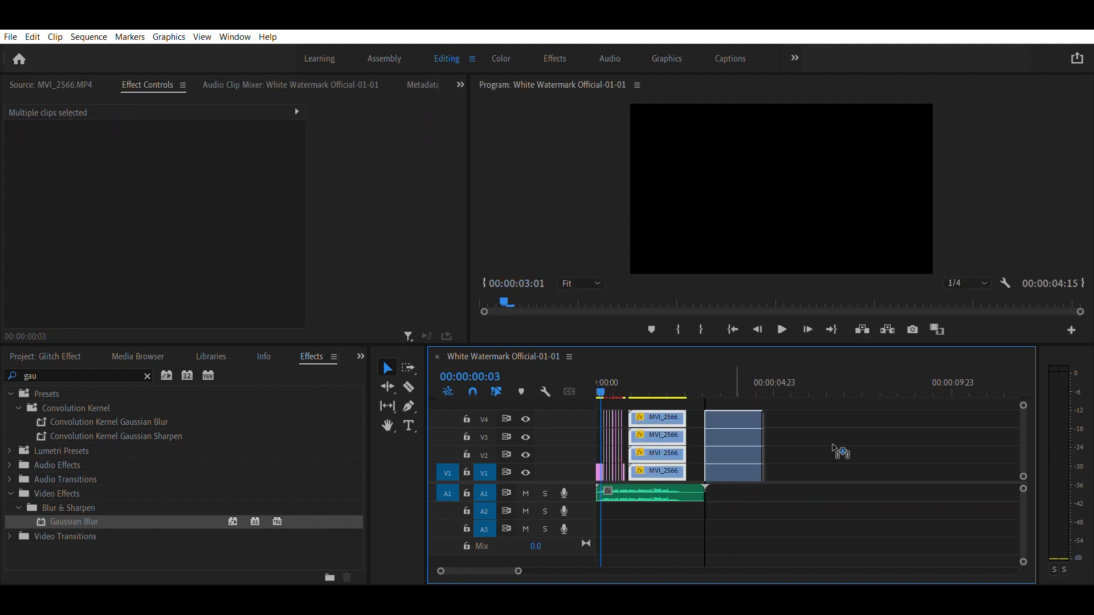
Move the stacked MVI_2566 clips farther along the timeline and preview the logo section
drag(717, 440, 917, 440)
key(space)
key(space)
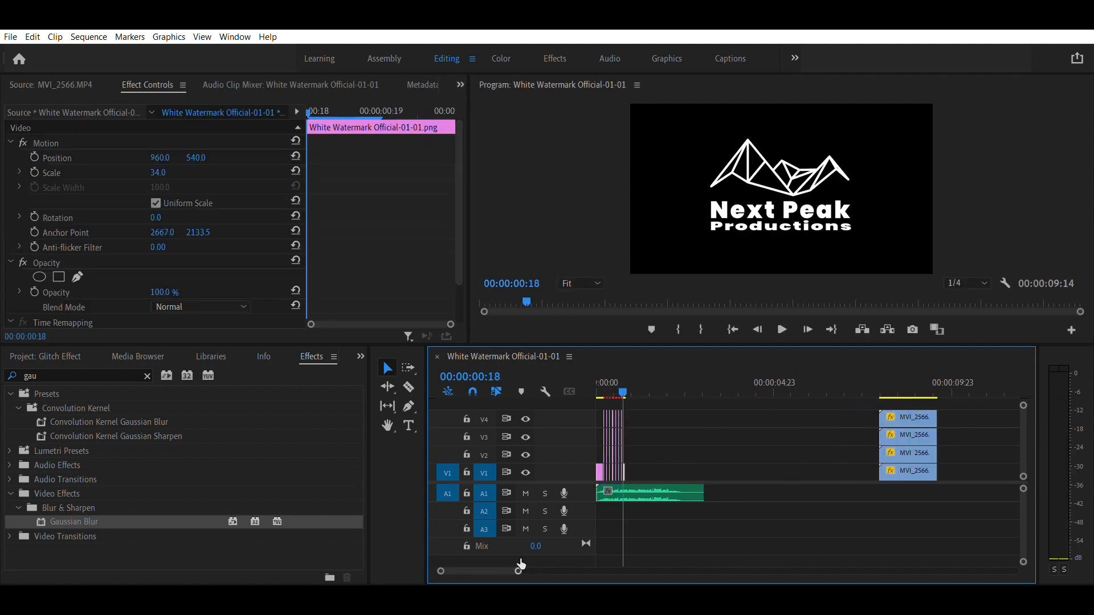
Set the V4 segment at 00:00:00:13 to position 903, 530, scale 43, rotation 5° and opacity 27%
drag(518, 570, 461, 570)
drag(682, 381, 739, 381)
click(747, 412)
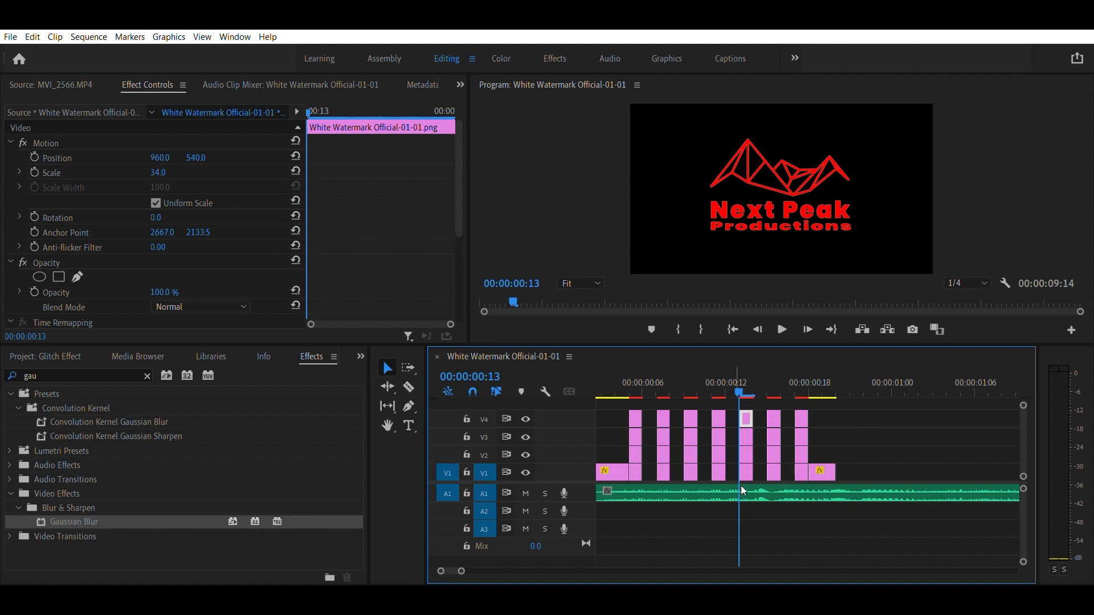
scroll(237, 231, down, 5)
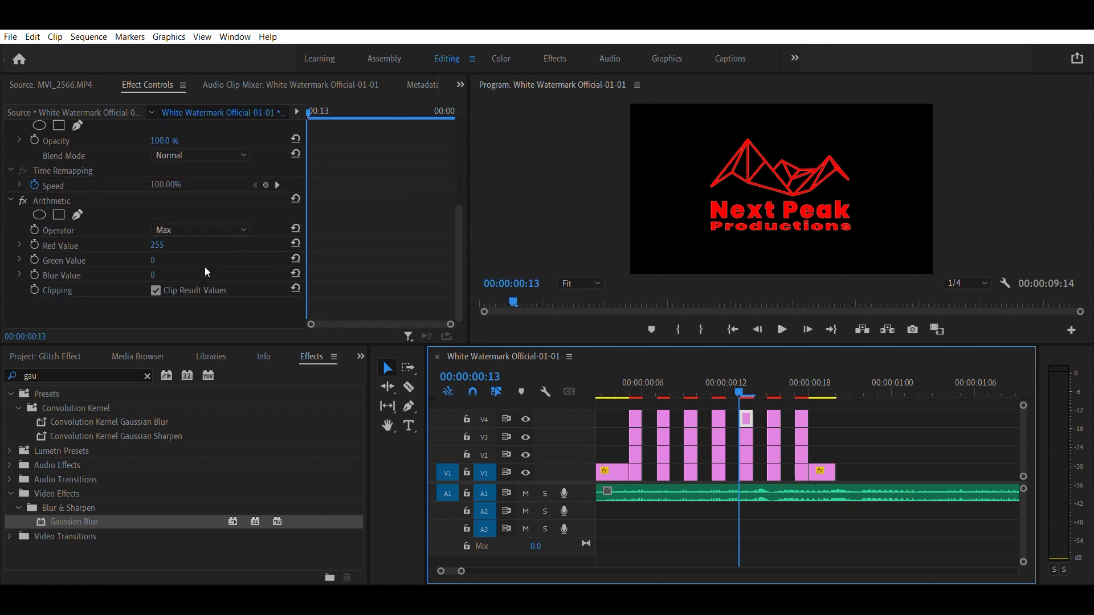
scroll(224, 302, up, 5)
drag(158, 173, 163, 172)
drag(158, 218, 163, 218)
drag(159, 158, 161, 158)
drag(196, 158, 190, 158)
drag(165, 292, 122, 292)
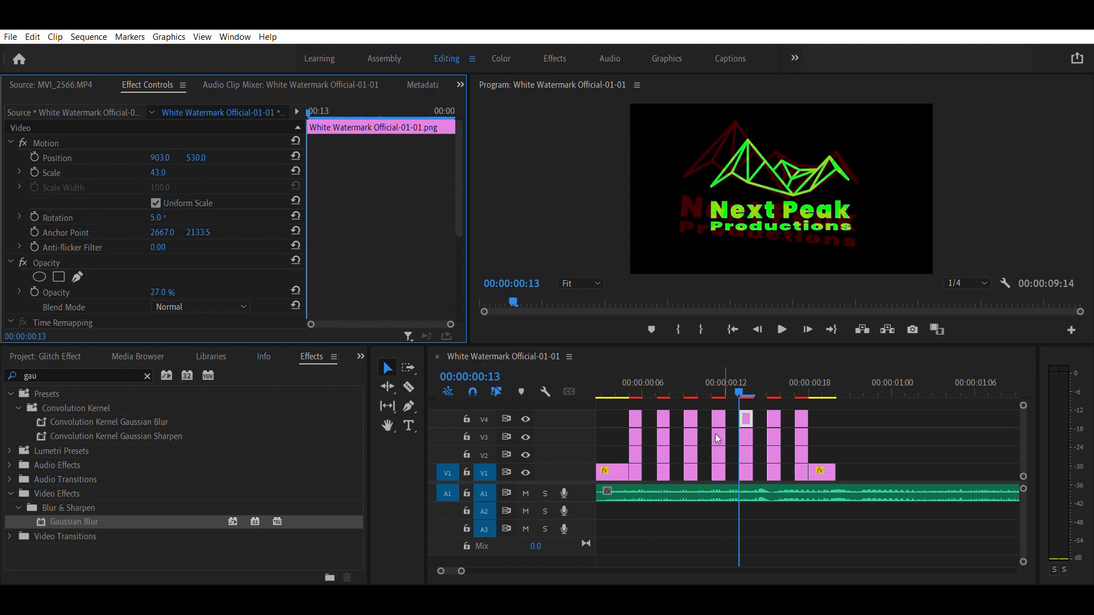
Offset the V3 segment at 00:00:00:13, set the V2 segment's opacity to 64%, and select the V1 segment below
click(746, 437)
click(746, 455)
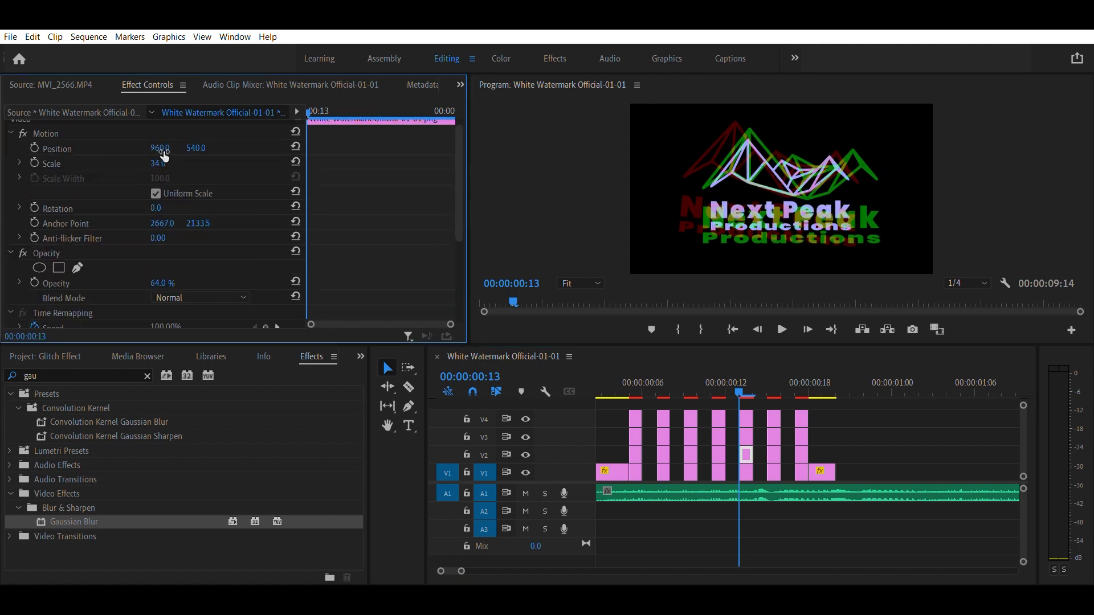
click(746, 472)
Set the V4 segment at 00:00:00:15 to scale 42 and opacity 81%, and adjust its rotation and Gaussian blur
click(767, 392)
click(774, 419)
scroll(217, 250, down, 5)
click(773, 437)
drag(155, 300, 171, 259)
click(774, 419)
scroll(364, 233, up, 5)
scroll(231, 253, down, 5)
scroll(456, 182, up, 5)
drag(157, 172, 162, 172)
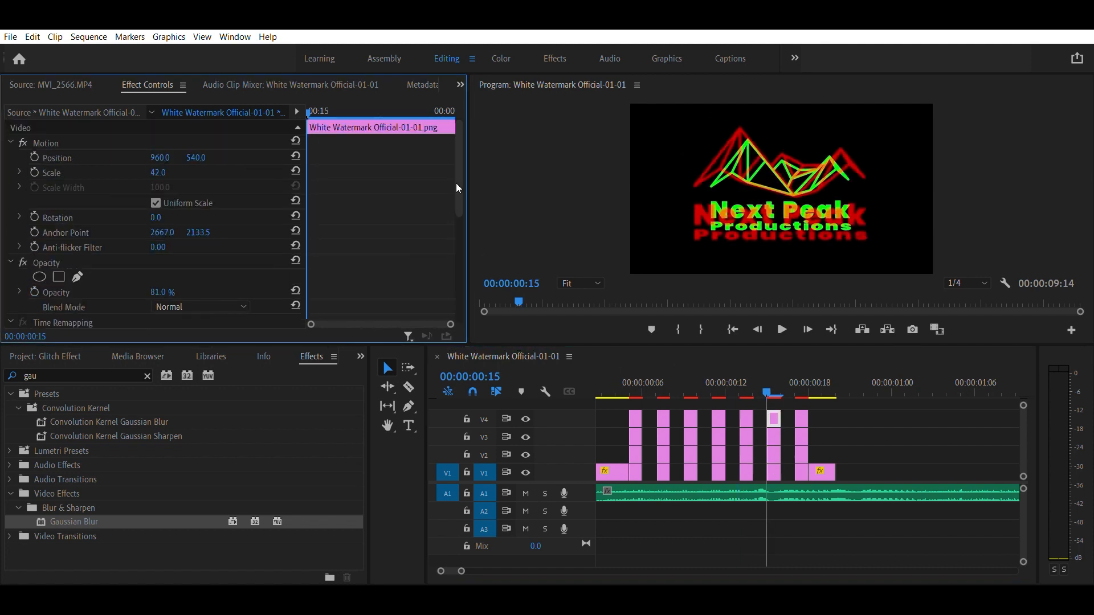
drag(155, 218, 148, 217)
scroll(164, 123, down, 1)
Enlarge the V3 segment at 00:00:00:15 and lower its opacity
click(774, 437)
mouse_move(158, 173)
mouse_down()
mouse_move(180, 172)
mouse_move(161, 172)
mouse_up()
drag(167, 293, 134, 292)
Vary the V2 segment's position and opacity at 00:00:00:15, and the V1 segment's position and scale
click(774, 454)
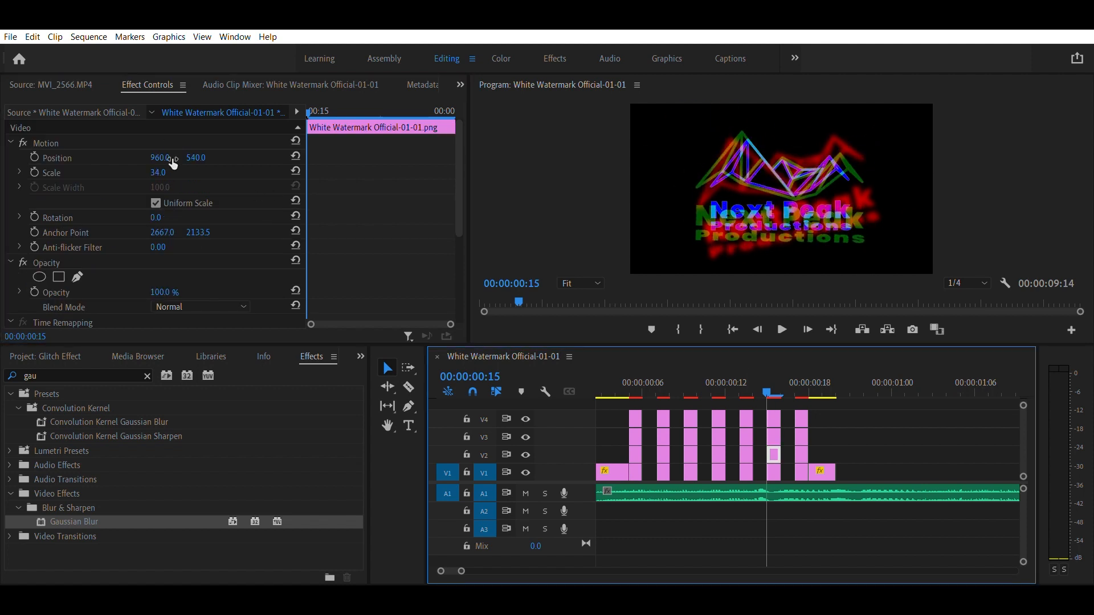
drag(170, 158, 197, 158)
drag(165, 292, 163, 293)
click(773, 471)
drag(196, 158, 151, 172)
Set the V4 segment at 00:00:00:17 to position 979, 540, scale 30, rotation 13° and opacity 65%, and vary the three segments beneath it
click(794, 392)
click(801, 419)
drag(156, 218, 162, 217)
click(801, 437)
drag(162, 292, 141, 292)
click(801, 454)
mouse_move(162, 191)
mouse_down()
mouse_move(197, 191)
mouse_move(164, 173)
mouse_up()
scroll(162, 191, up, 1)
click(801, 471)
drag(163, 292, 153, 292)
click(801, 418)
drag(158, 172, 165, 172)
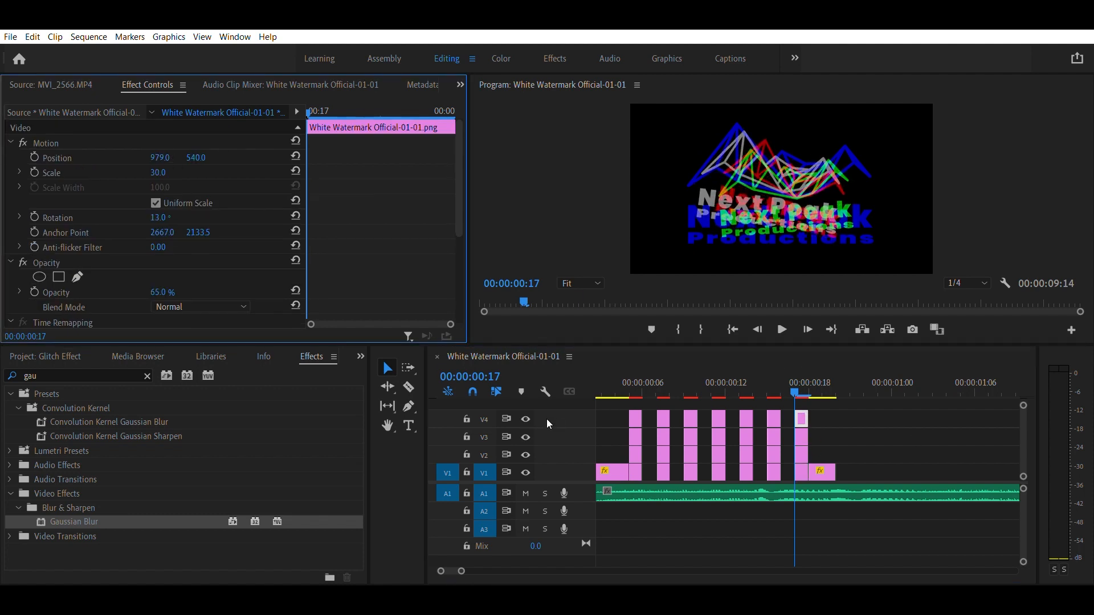
Play back and scrub through the logo glitch from the start of the timeline
drag(822, 382, 612, 380)
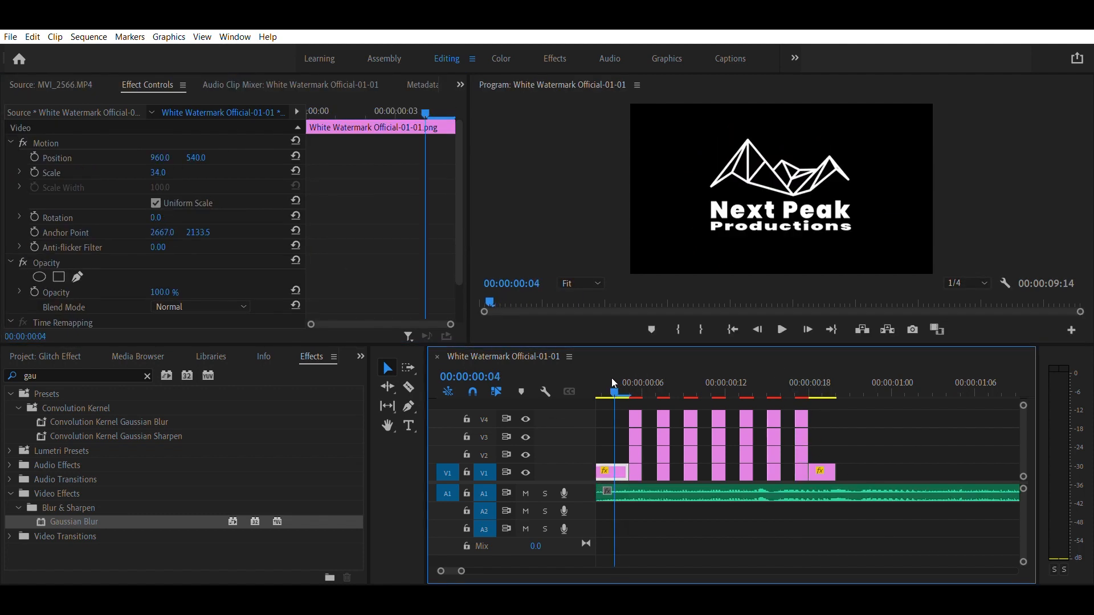
scroll(614, 383, up, 1)
key(space)
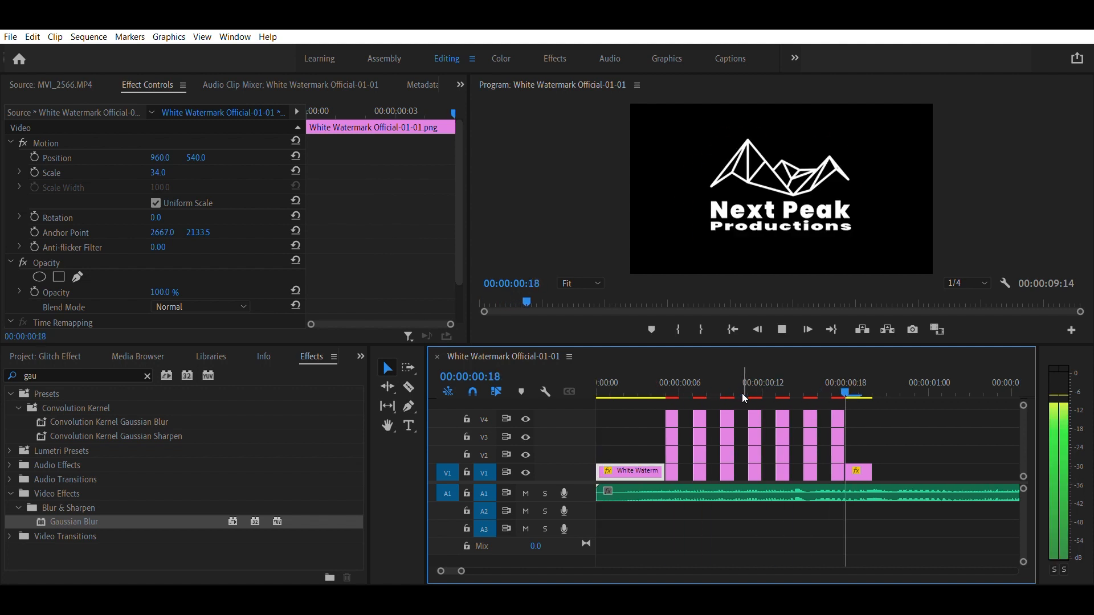
click(754, 385)
drag(672, 378, 818, 368)
Move the stacked MVI_2566 clips back toward the logo so they start just after 00:00:01:00
drag(460, 570, 569, 569)
drag(753, 407, 627, 469)
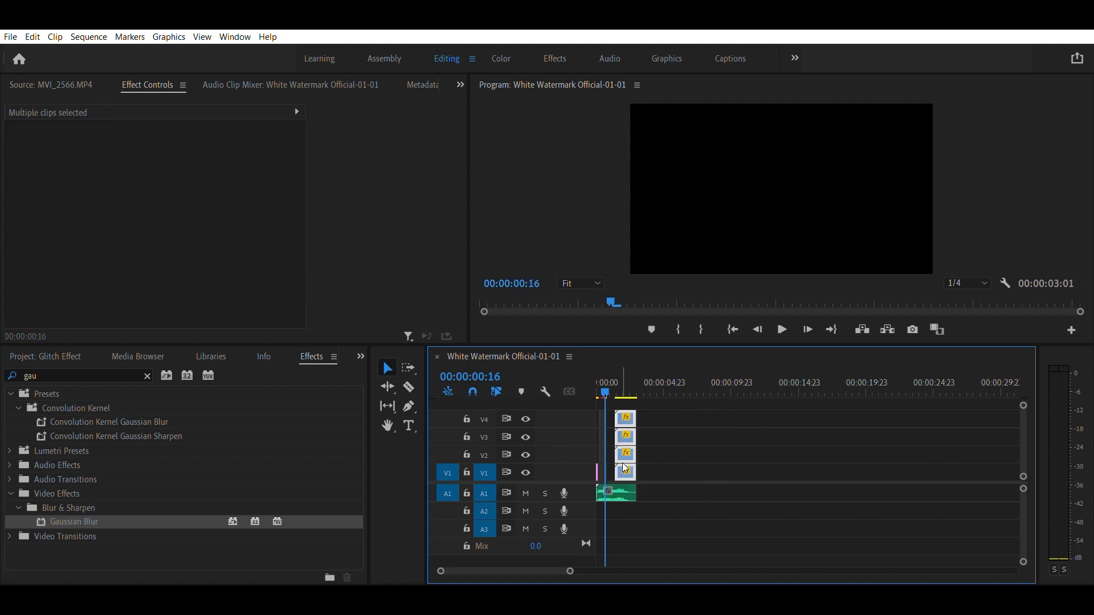
drag(571, 570, 501, 570)
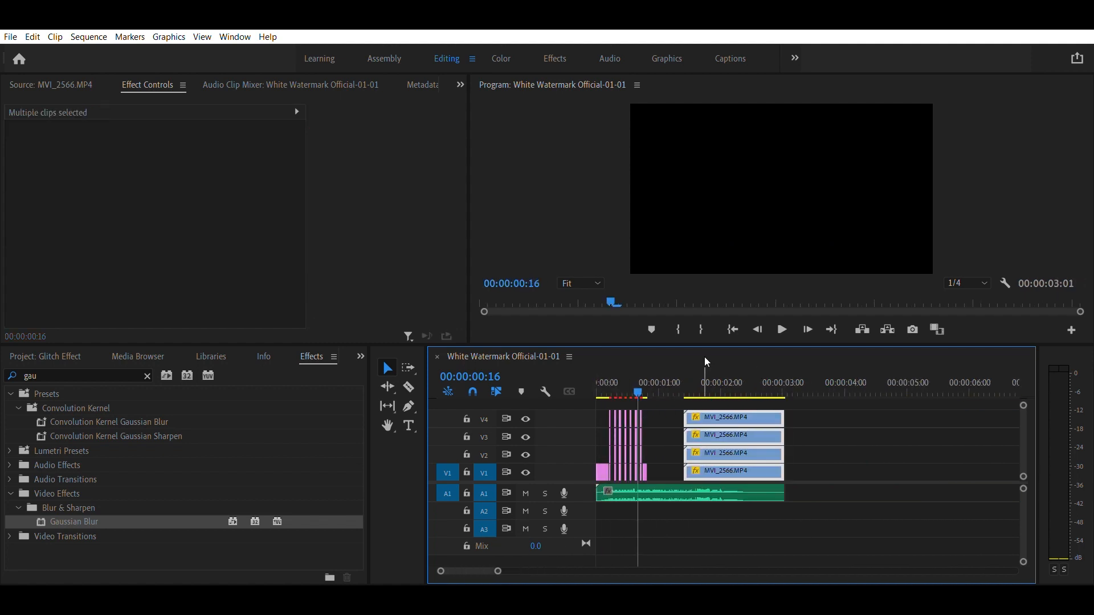
click(712, 381)
drag(687, 390, 713, 383)
drag(860, 405, 720, 459)
drag(709, 390, 696, 390)
drag(497, 571, 488, 571)
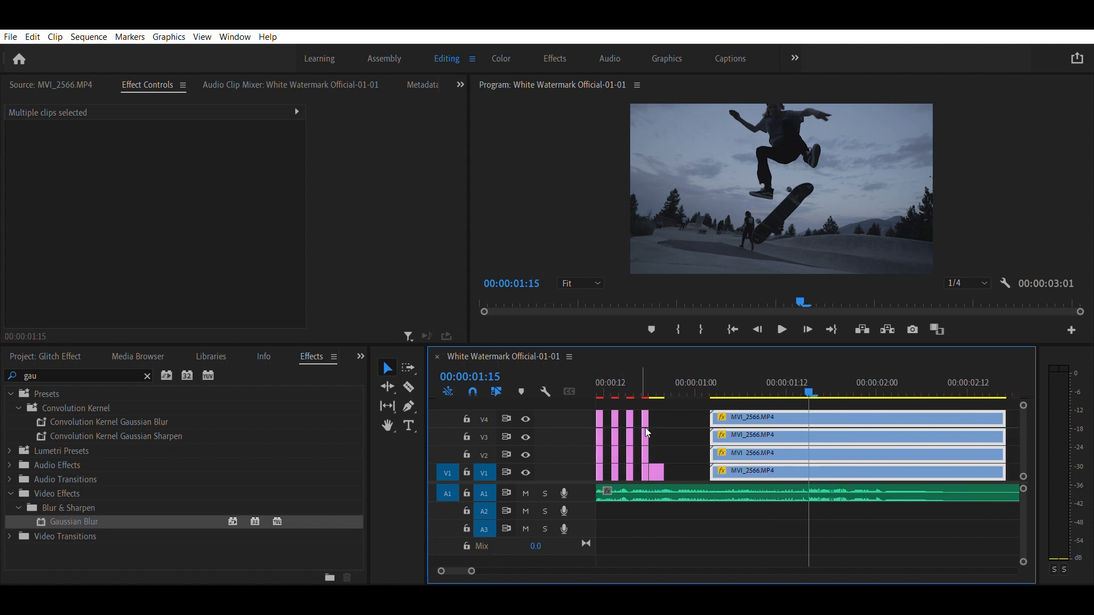
Apply Gaussian Blur to the MVI_2566 clips on V2, V3 and V4
click(793, 404)
drag(704, 405, 729, 456)
drag(74, 521, 722, 451)
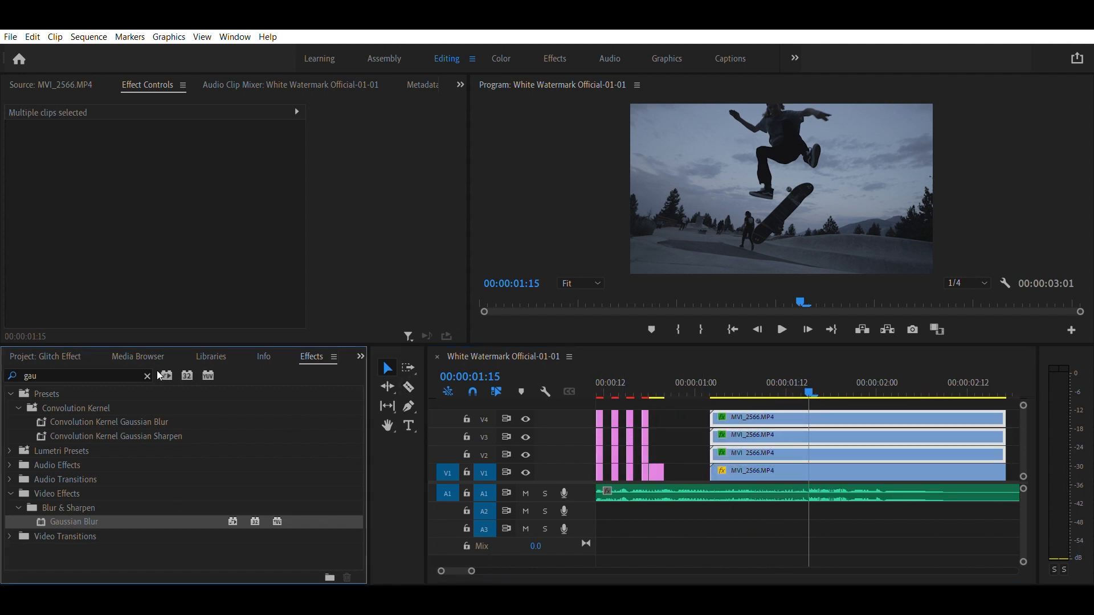
Find the Arithmetic effect and apply it to the MVI_2566 clips on V2, V3 and V4
click(147, 376)
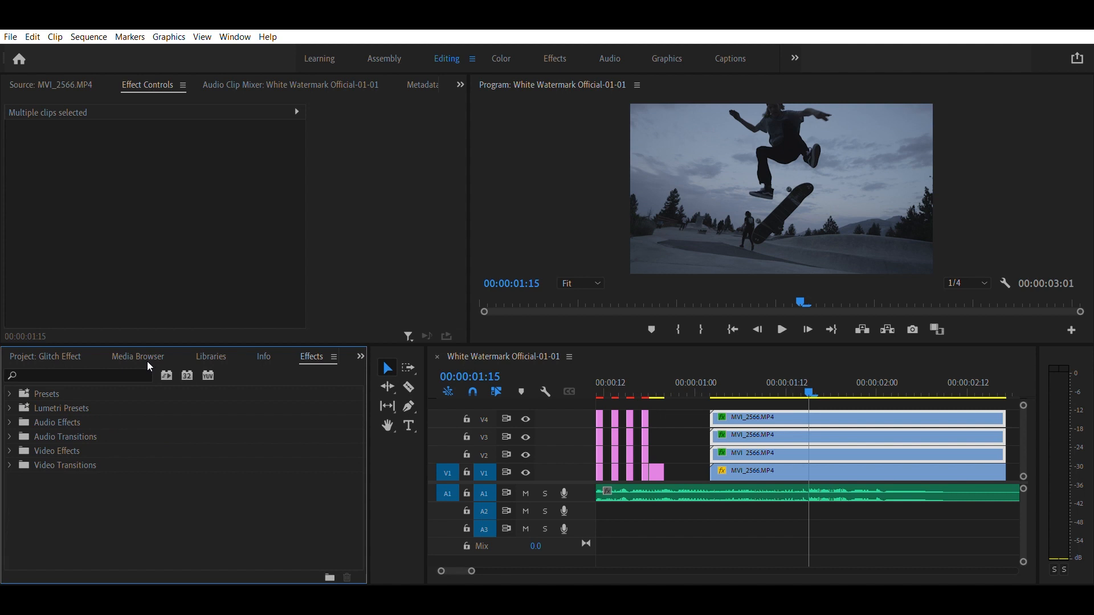
click(132, 373)
text(art)
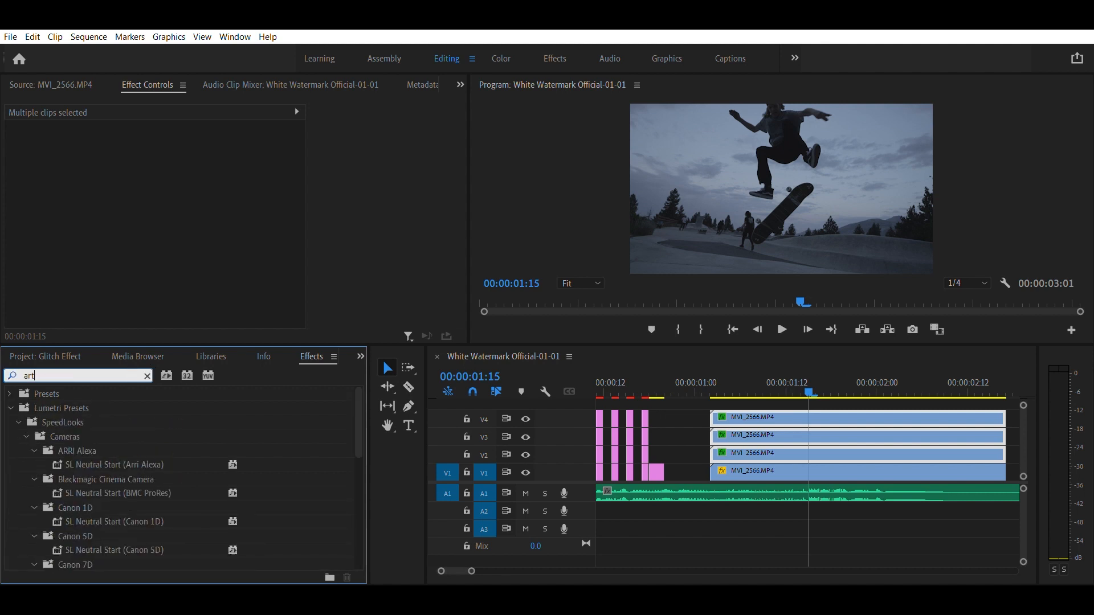
key(BackSpace)
text(ith)
drag(77, 479, 772, 432)
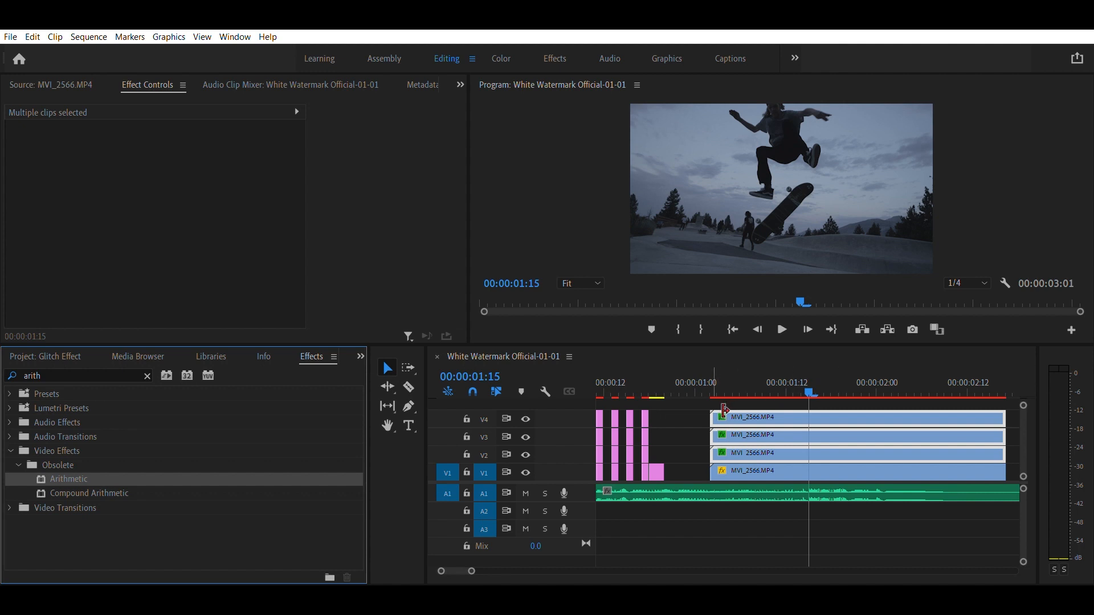
Trim the start of the V2, V3 and V4 footage clips to 00:00:01:13
drag(725, 409, 794, 418)
click(801, 379)
click(795, 377)
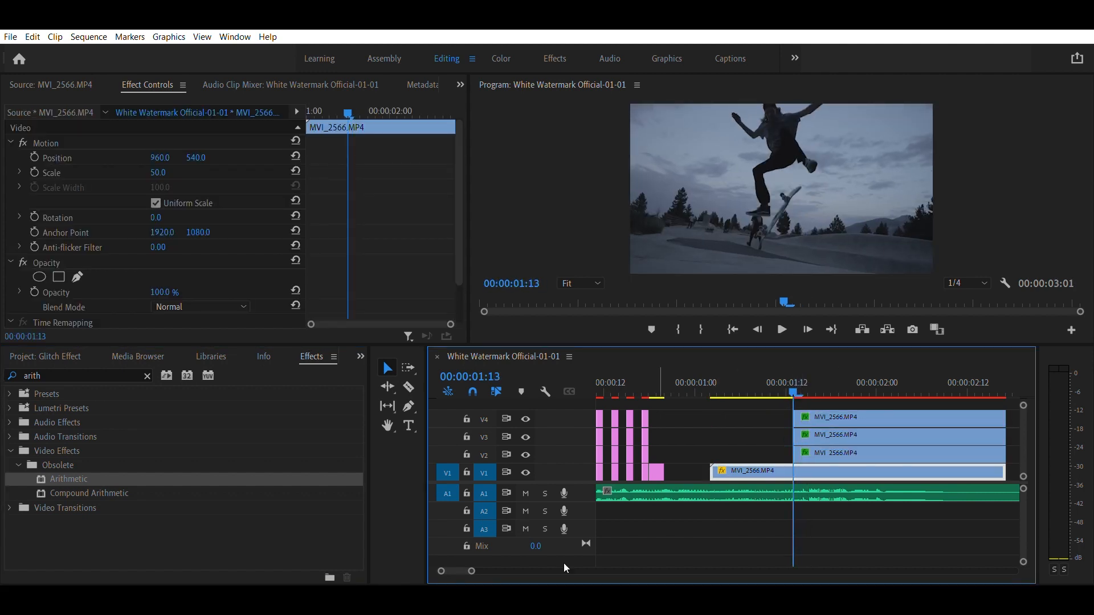
Cut the V2, V3 and V4 footage clips at 00:00:01:17 and delete the parts after the cut
key(=)
drag(858, 380, 886, 380)
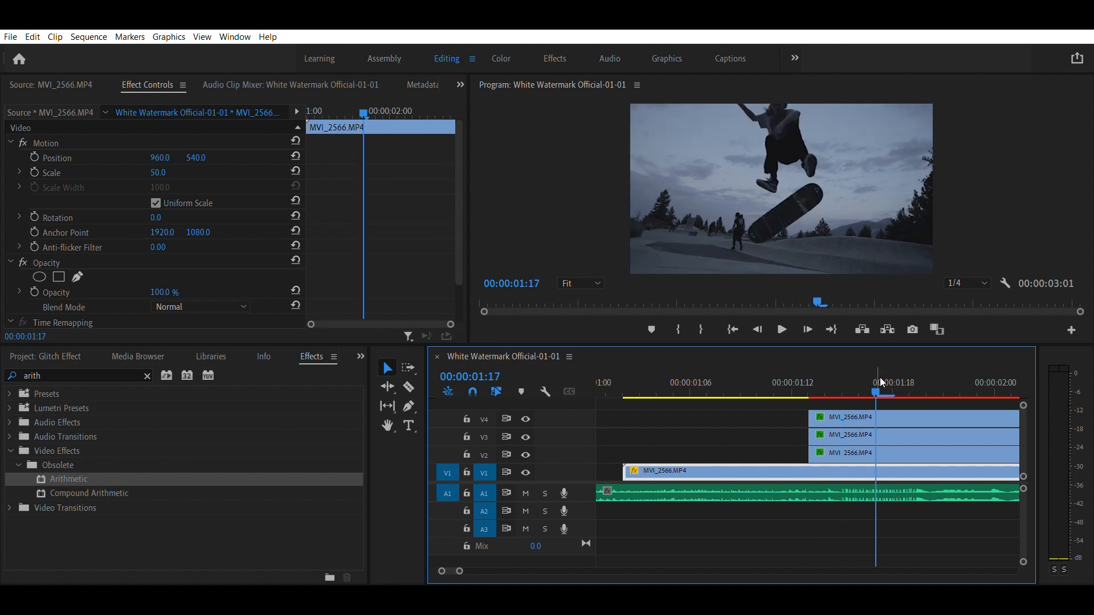
click(407, 387)
click(875, 418)
click(875, 437)
click(875, 454)
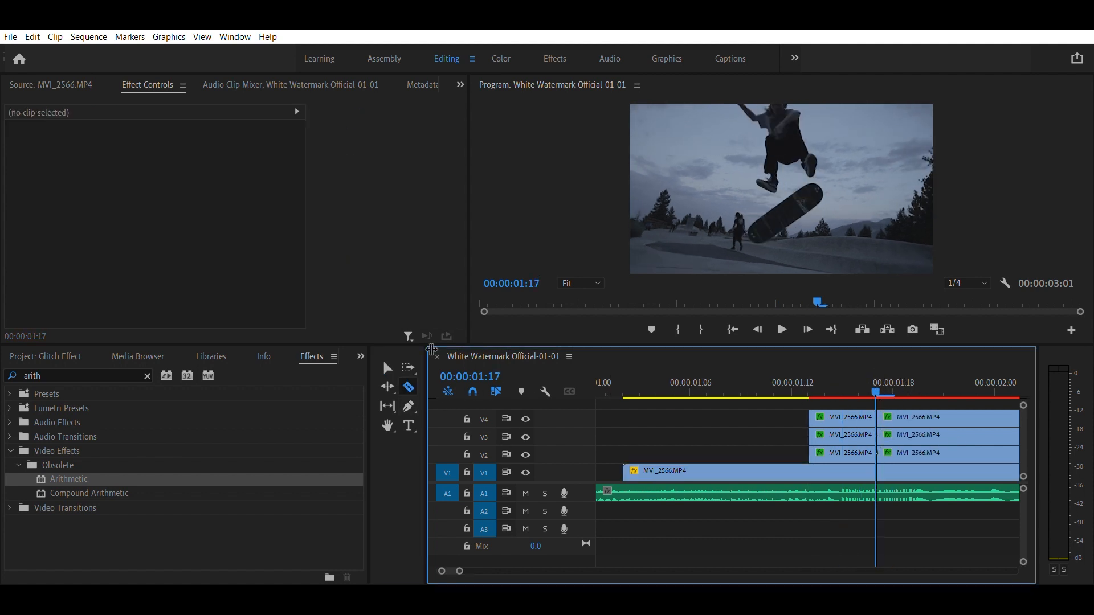
click(386, 368)
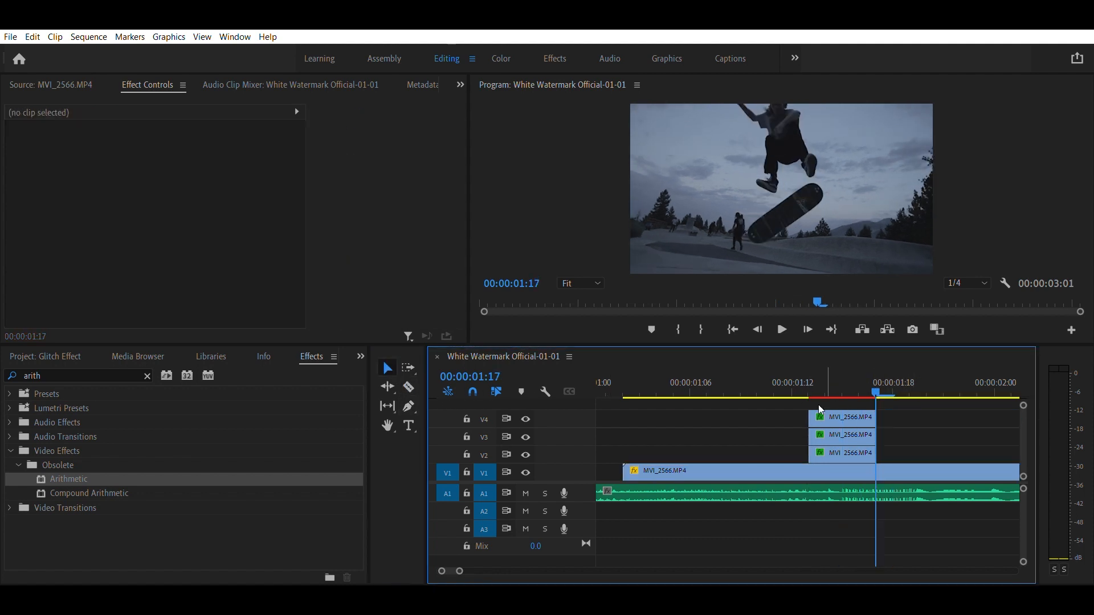
Set the Arithmetic operator to Max on the V4 and V3 footage clips
click(821, 415)
scroll(182, 203, down, 5)
click(200, 271)
click(207, 395)
click(847, 434)
scroll(210, 260, down, 4)
click(200, 300)
click(206, 423)
Set the V2 footage clip's Arithmetic operator to Max and its Blue Value to 255
click(831, 453)
scroll(282, 250, down, 4)
click(199, 230)
click(187, 332)
drag(159, 275, 184, 265)
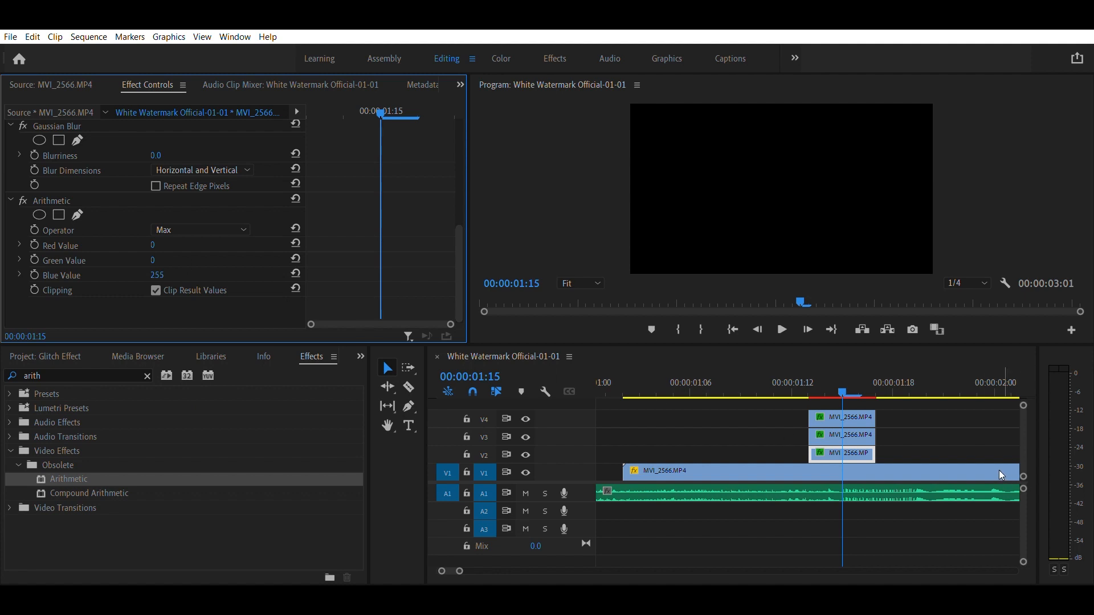
Raise the Arithmetic Green Value on the V3 footage clip and set the V4 clip's Red Value to 255
click(842, 436)
drag(457, 195, 458, 300)
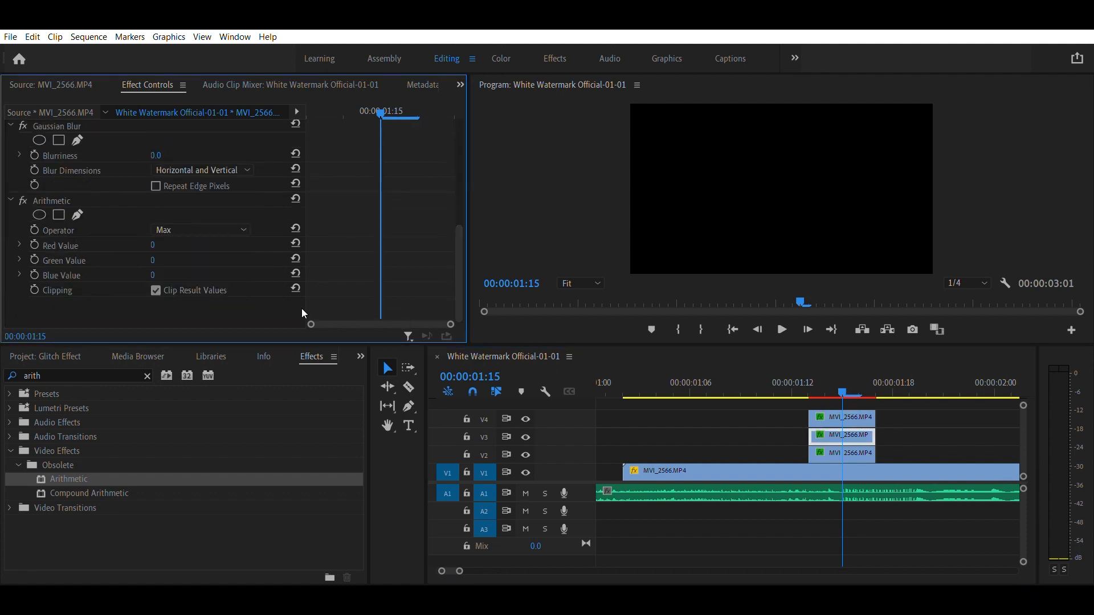
click(835, 418)
drag(458, 200, 459, 301)
drag(157, 238, 176, 234)
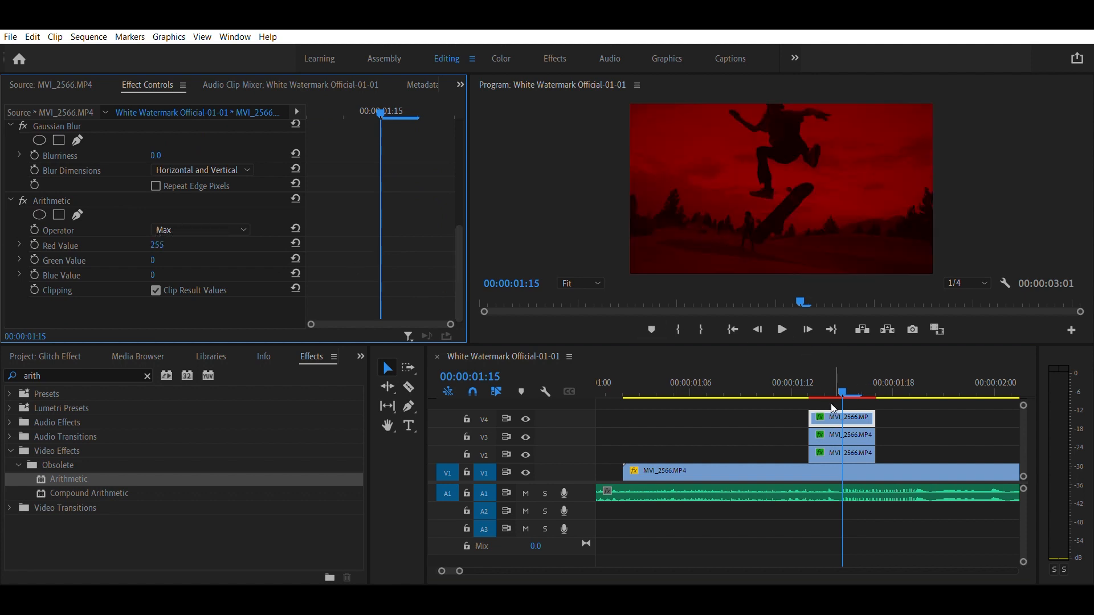
Cut the V4, V3 and V2 footage clips at 00:00:01:14
click(809, 382)
drag(463, 561, 453, 559)
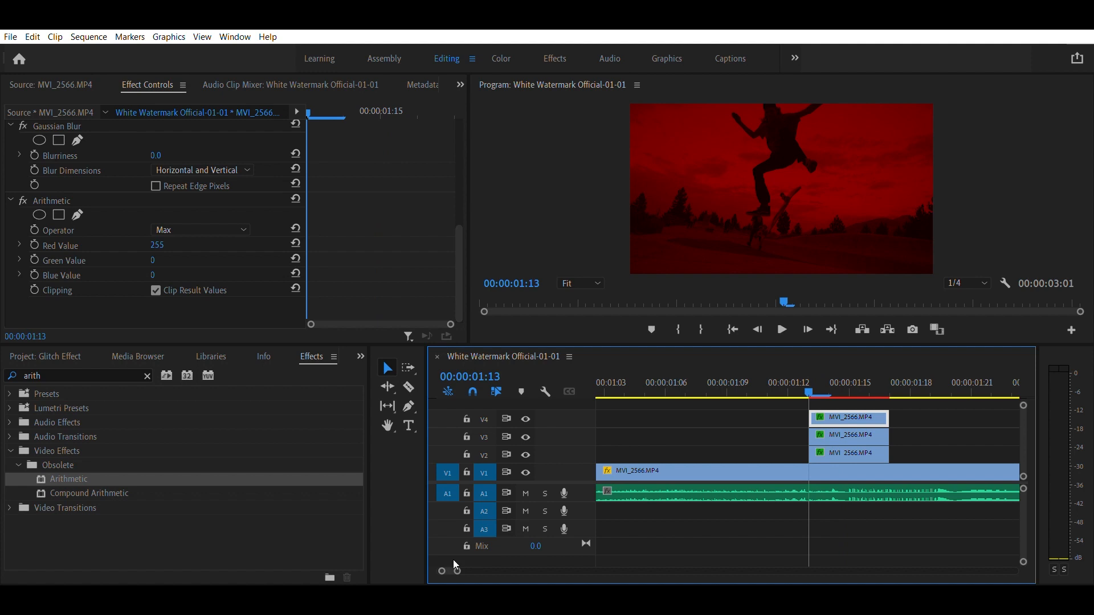
click(823, 388)
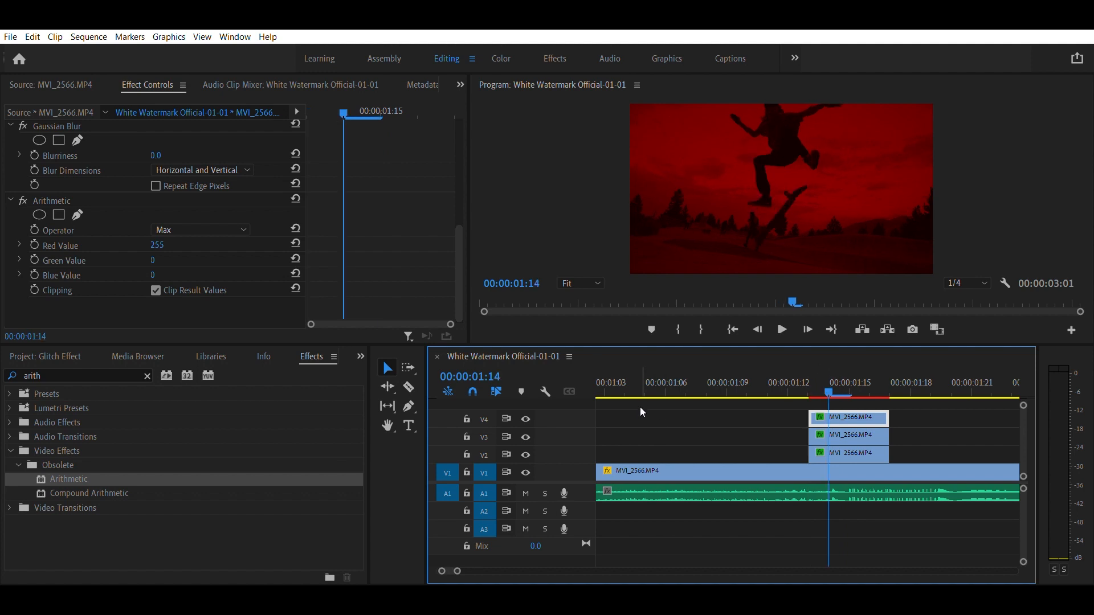
click(408, 387)
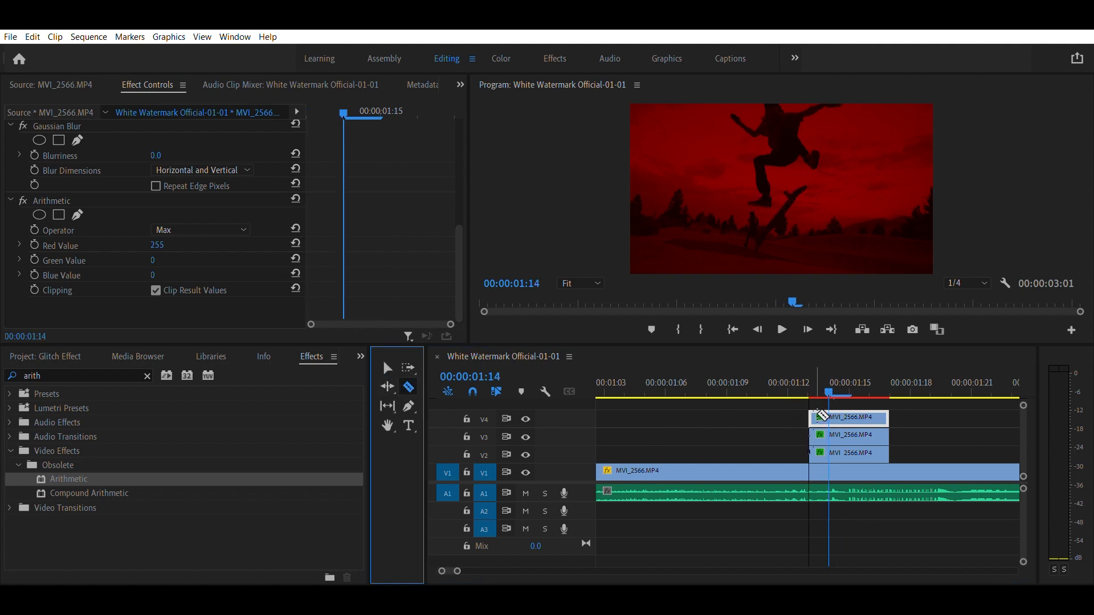
click(831, 420)
click(830, 436)
click(829, 452)
Cut the V2, V3 and V4 footage clips at 00:00:01:15 and again at 00:00:01:16
key(Right)
click(850, 452)
click(849, 435)
click(850, 419)
key(Right)
click(869, 419)
click(869, 436)
click(868, 453)
Delete the V2 to V4 footage segments after 00:00:01:16 and those between 00:00:01:14 and 00:00:01:15
click(386, 368)
click(880, 420)
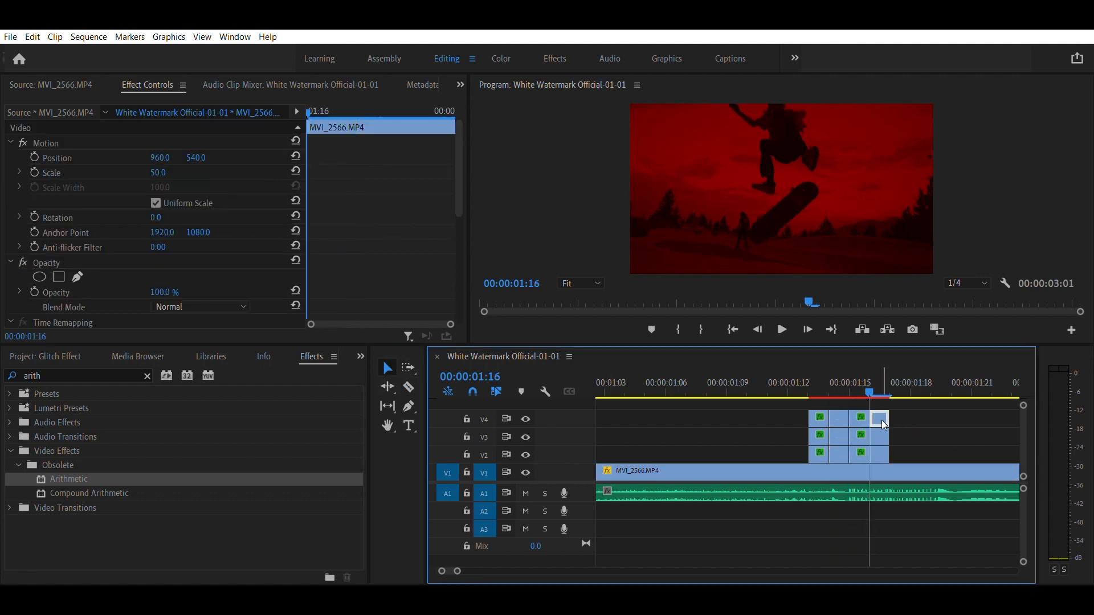
key(Delete)
click(877, 439)
key(Delete)
click(874, 453)
key(Delete)
drag(842, 407, 835, 455)
key(Delete)
Cut the V1 footage clip at the glitch segment edges and delete its piece between 00:00:01:14 and 00:00:01:15
drag(829, 382, 798, 374)
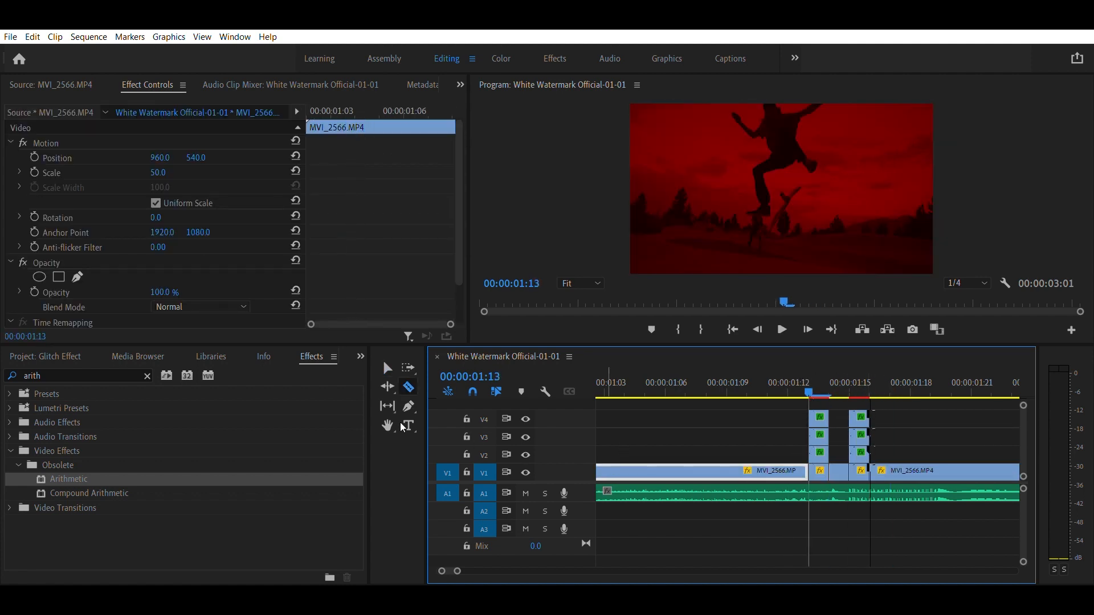
click(387, 368)
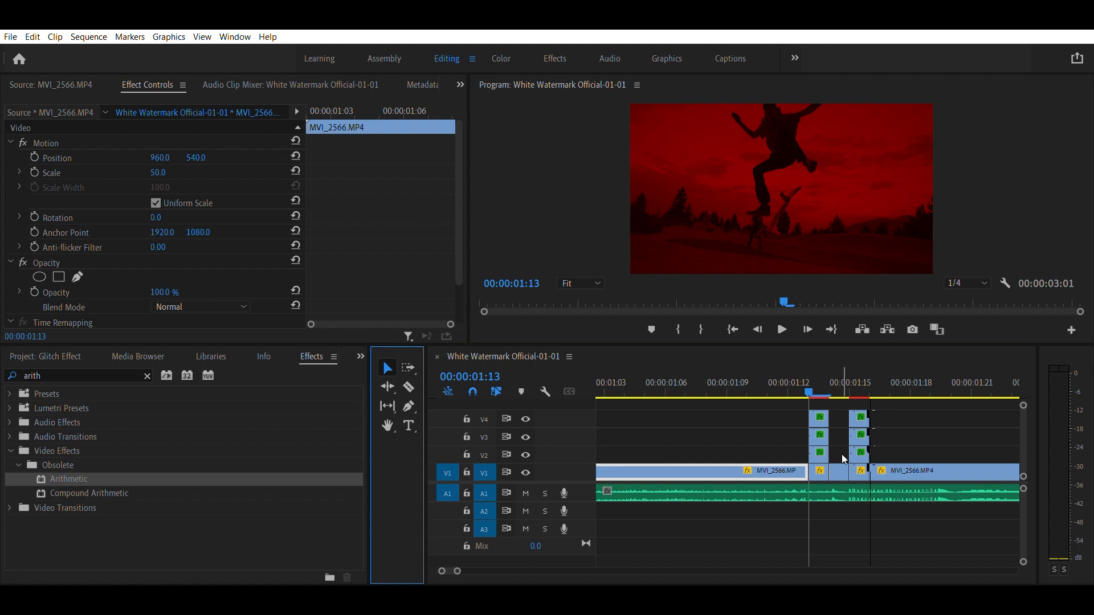
click(839, 456)
click(845, 464)
key(Delete)
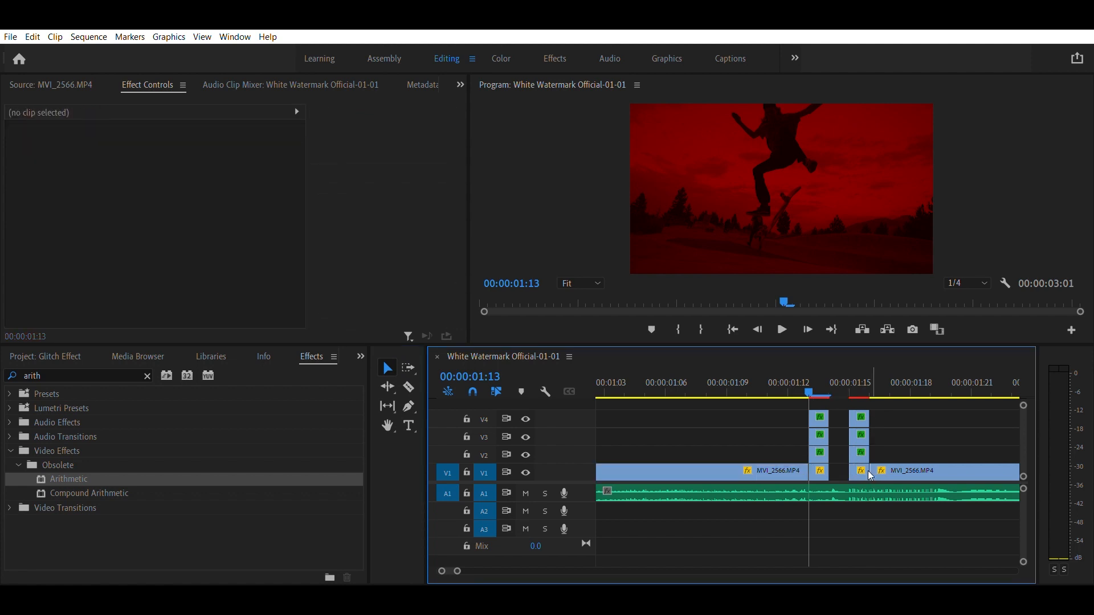
Set the V4 footage segment at 00:00:01:13 to opacity 59% and Gaussian blurriness 27, and vary its rotation, scale and position
click(824, 415)
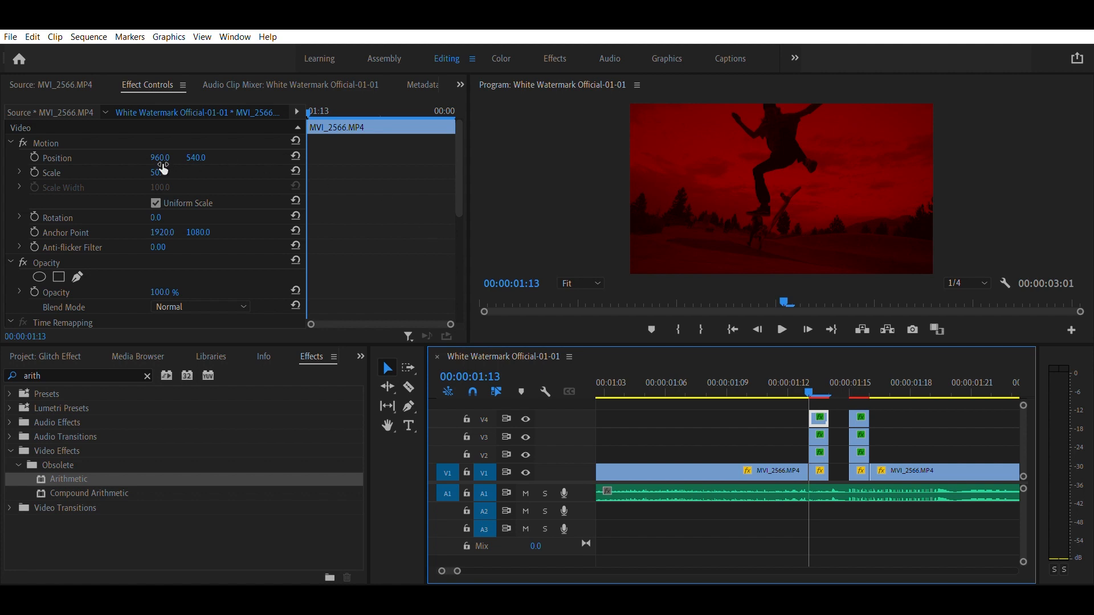
drag(170, 292, 146, 292)
drag(157, 218, 160, 218)
drag(161, 172, 203, 157)
drag(460, 153, 459, 232)
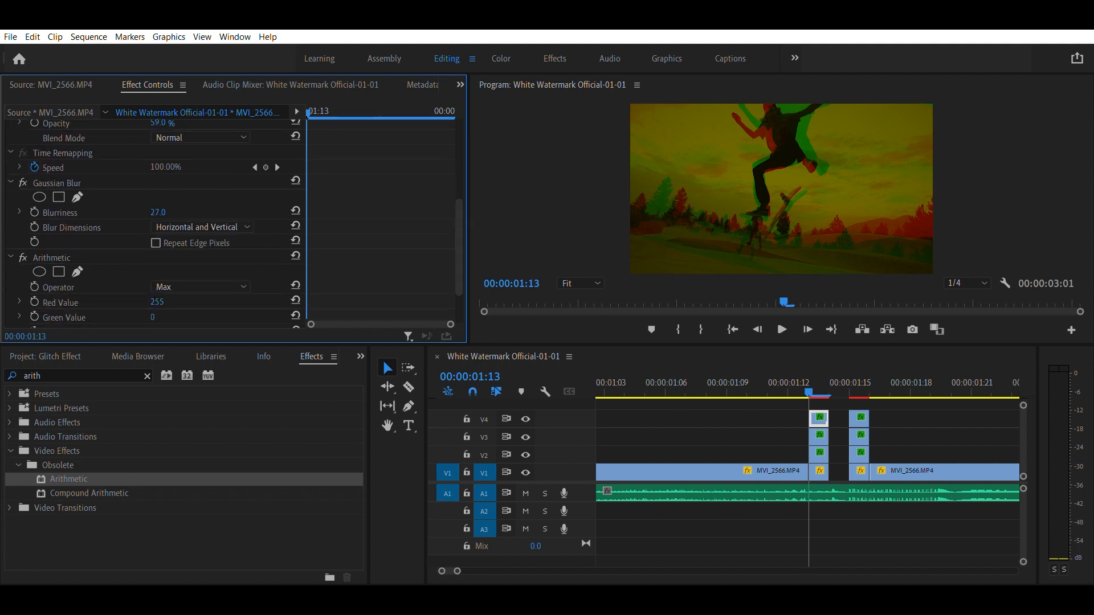
Fine-tune the V4 segment's Gaussian blurriness at 00:00:01:13, and set the V3 segment below it to opacity 77% and vary its scale
drag(171, 212, 173, 212)
click(199, 227)
click(171, 250)
click(820, 435)
drag(171, 290, 158, 290)
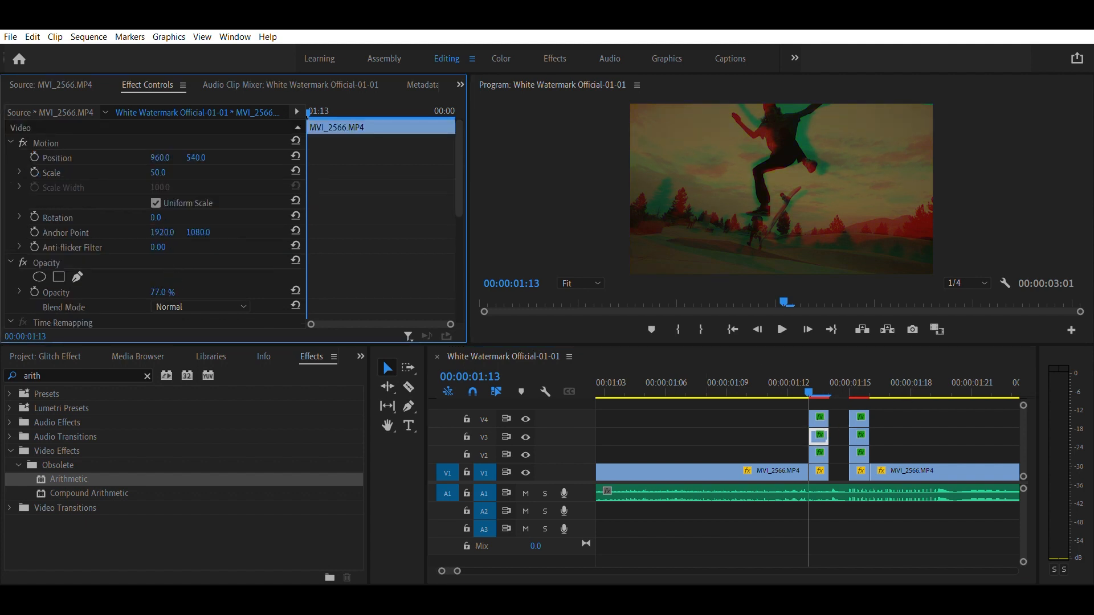
mouse_move(160, 172)
mouse_down()
mouse_move(191, 172)
mouse_move(164, 172)
mouse_up()
scroll(203, 298, down, 2)
Lower the opacity of the V2 footage segment at 00:00:01:13 and vary its scale
click(818, 454)
drag(163, 292, 131, 292)
scroll(186, 259, down, 3)
scroll(176, 243, up, 3)
drag(160, 172, 104, 157)
click(819, 471)
scroll(465, 237, down, 2)
Lower the opacity of the V3 footage segment at 00:00:01:15 and raise its Gaussian blurriness
click(849, 383)
click(859, 419)
click(858, 437)
drag(162, 292, 152, 292)
click(859, 455)
scroll(166, 237, down, 3)
click(858, 437)
scroll(205, 242, down, 4)
drag(160, 195, 222, 196)
Review the V4 segment at 00:00:01:15 and further vary the effect settings of the V3 segment
click(858, 416)
scroll(162, 248, down, 3)
click(859, 437)
scroll(241, 231, down, 3)
scroll(241, 231, up, 2)
drag(162, 261, 188, 258)
Add a Gaussian Blur effect to the V1 footage segment at 00:00:01:15
click(859, 455)
click(859, 471)
scroll(165, 283, down, 1)
click(859, 471)
click(146, 376)
text(gaus)
double_click(72, 522)
scroll(159, 239, down, 4)
Play back the skateboarding footage across its two glitch segments to check the effect
click(712, 377)
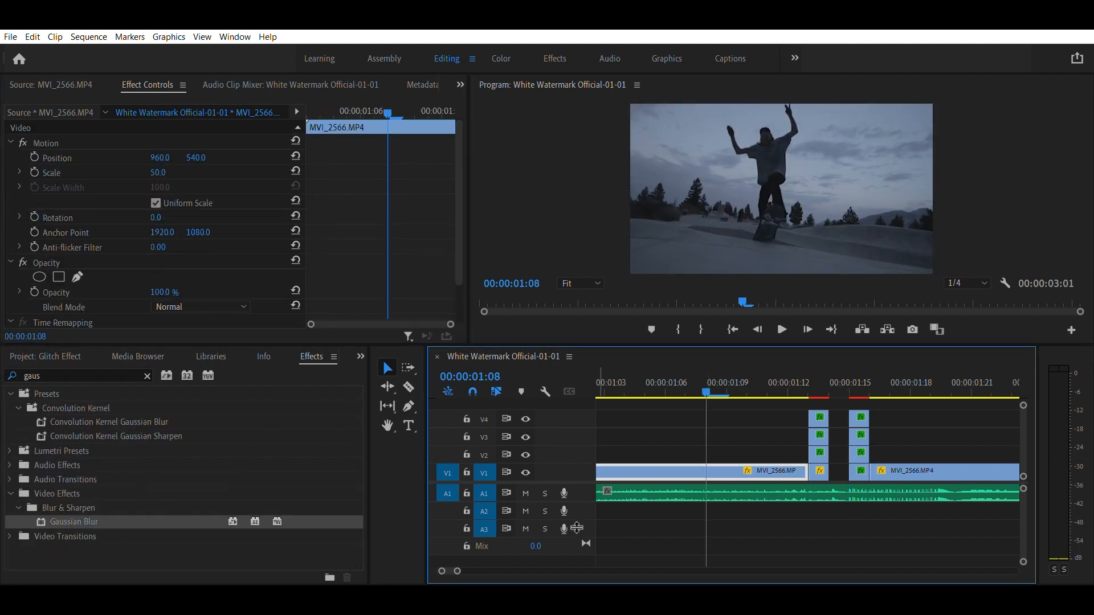
drag(458, 571, 477, 570)
key(space)
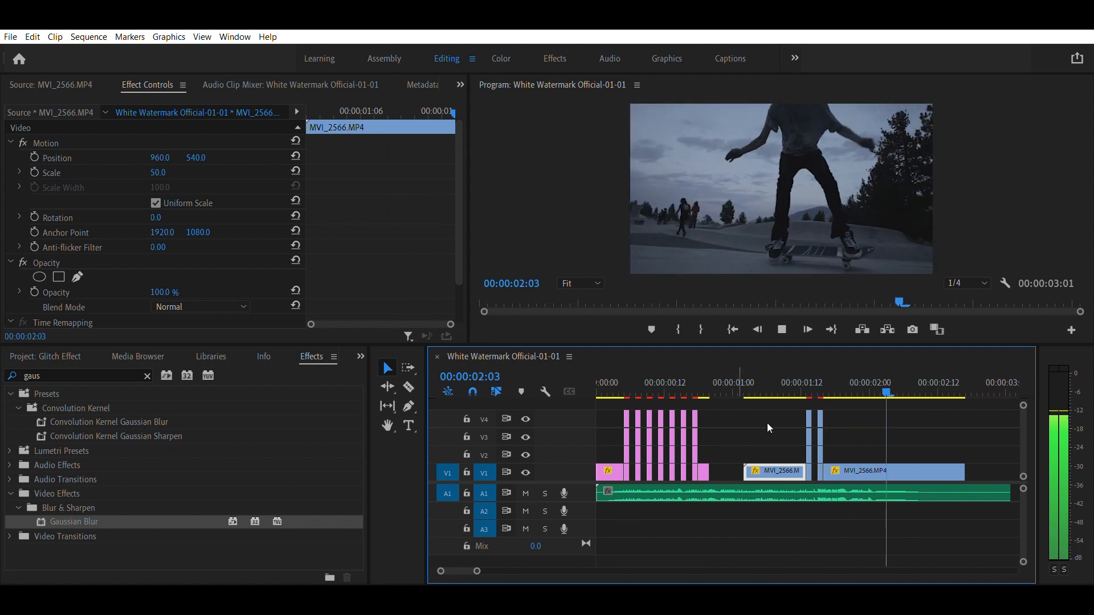
click(795, 376)
key(space)
click(797, 375)
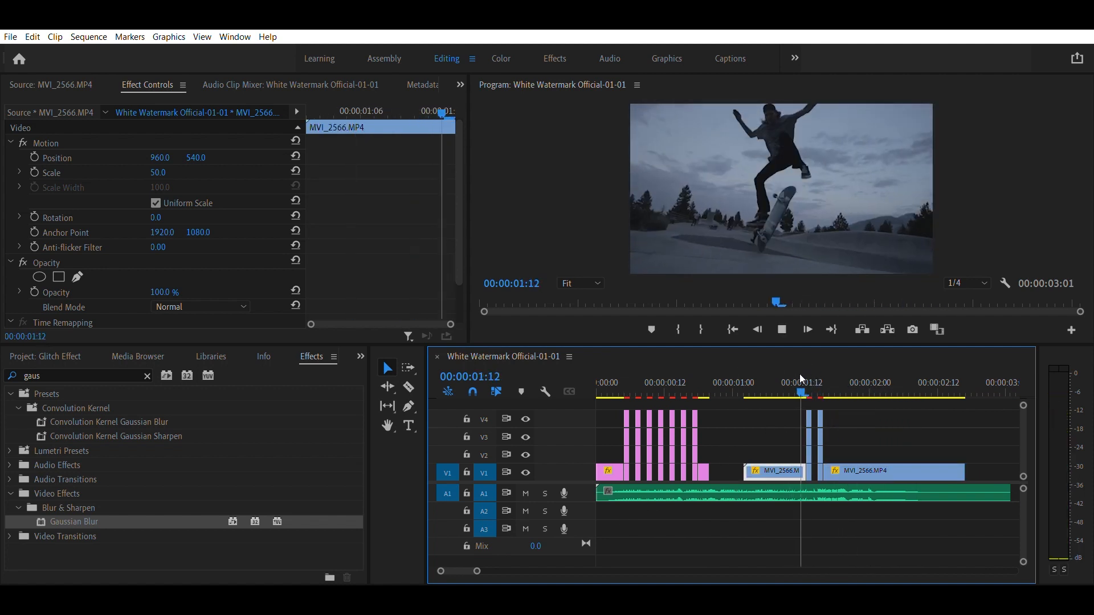
key(space)
Cut the V1 footage at 00:00:01:12 and 00:00:01:17 and delete the short pieces directly before and after the glitch segments
click(797, 378)
drag(797, 378, 828, 376)
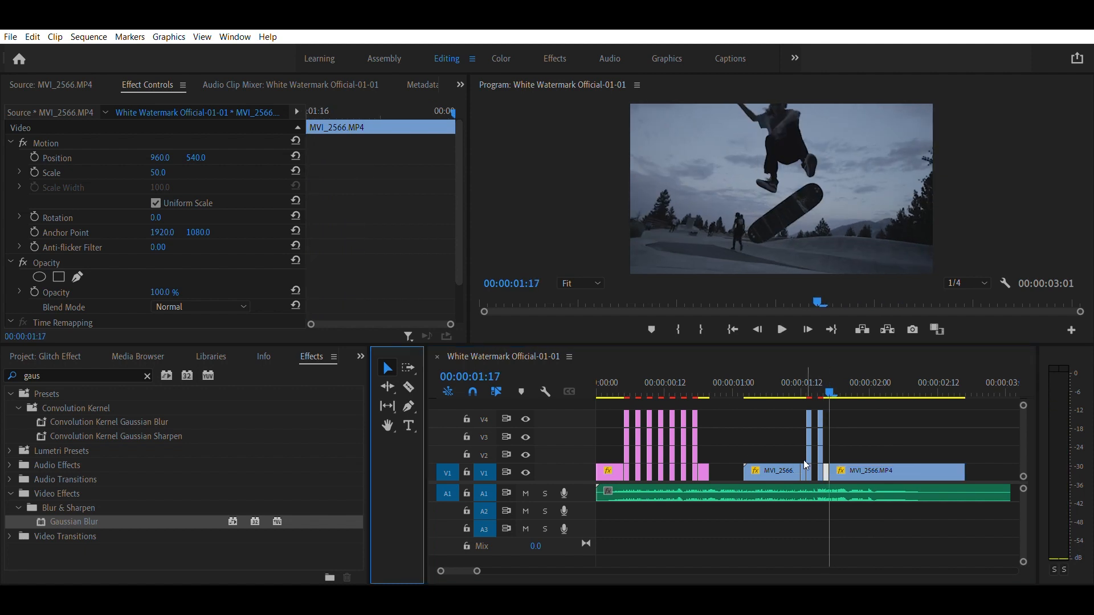
click(803, 468)
key(Delete)
click(825, 468)
key(Delete)
Play back the section with the new V1 gaps and clear the effects search
drag(814, 401, 724, 380)
key(space)
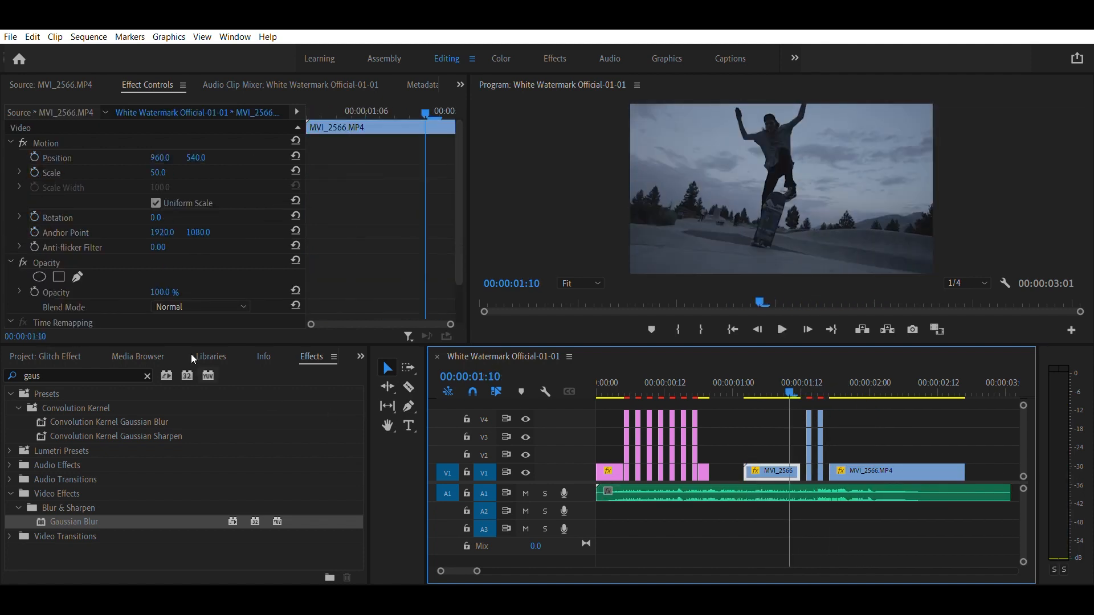
click(147, 374)
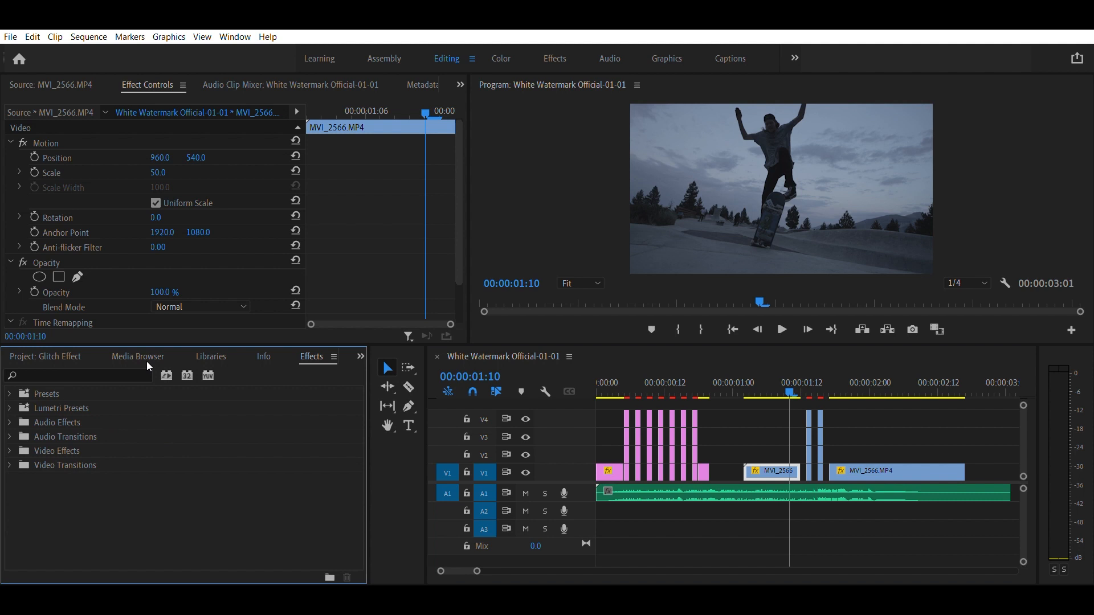